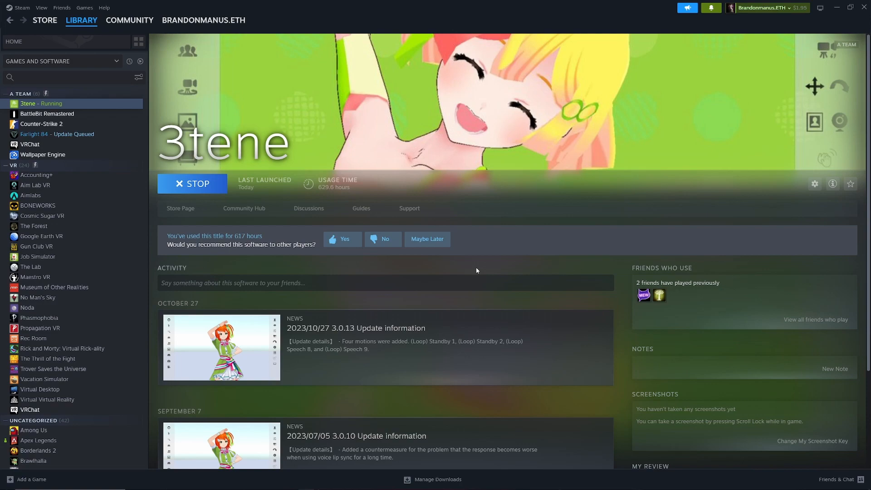
Step: Minimize Steam, switch to the 3tene window and set the scene camera control to parallel movement
click(834, 6)
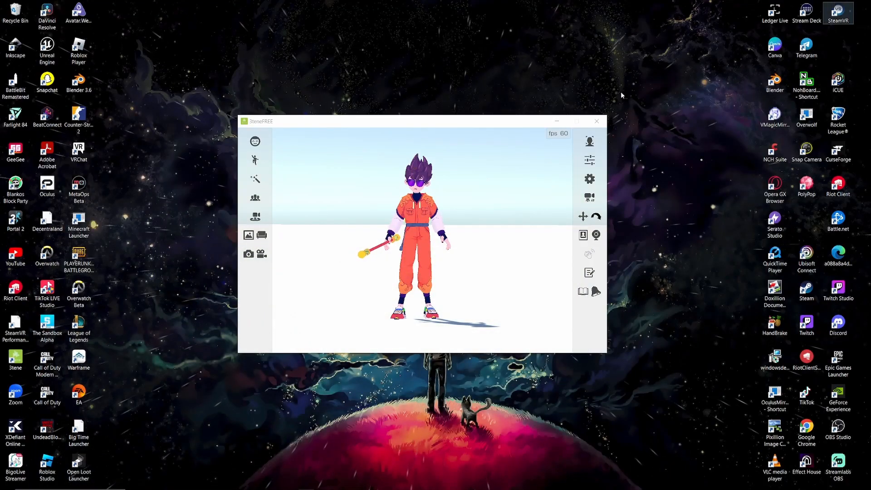
drag(484, 282, 498, 262)
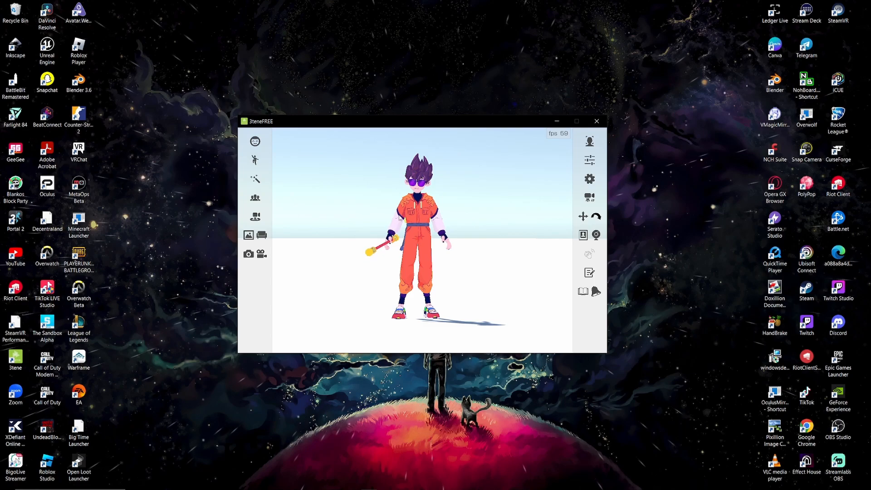
mouse_move(460, 224)
mouse_down()
mouse_move(437, 228)
mouse_move(490, 235)
mouse_move(467, 226)
mouse_up()
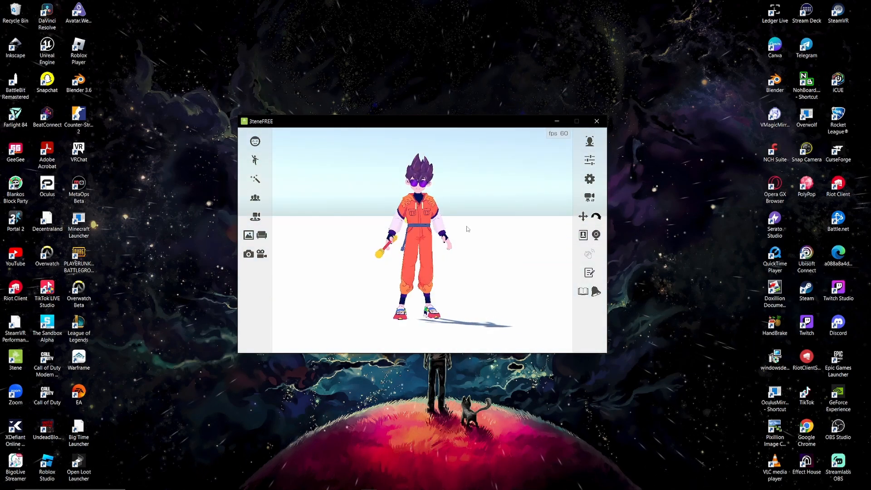
click(584, 216)
mouse_move(496, 258)
mouse_down()
mouse_move(466, 231)
mouse_move(480, 239)
mouse_move(463, 263)
mouse_move(502, 288)
mouse_move(514, 257)
mouse_up()
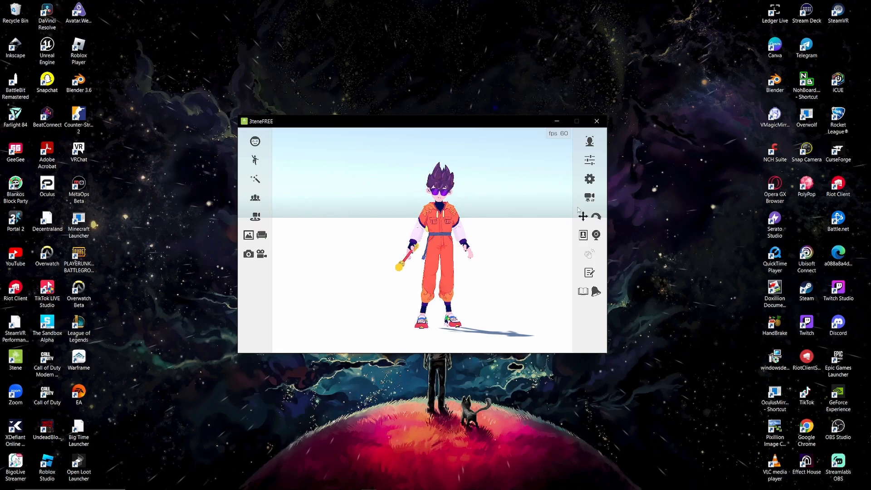
Step: Change the system language from the settings to English and save the settings
click(590, 180)
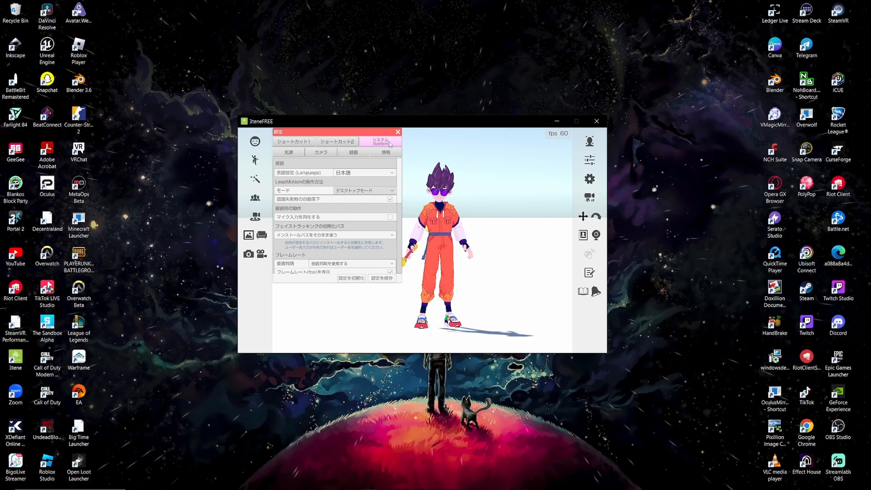
click(377, 174)
click(369, 187)
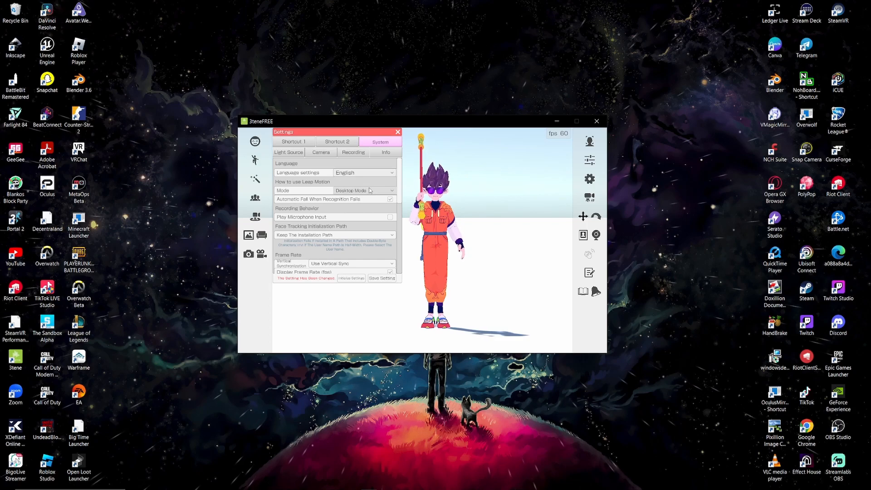
click(389, 280)
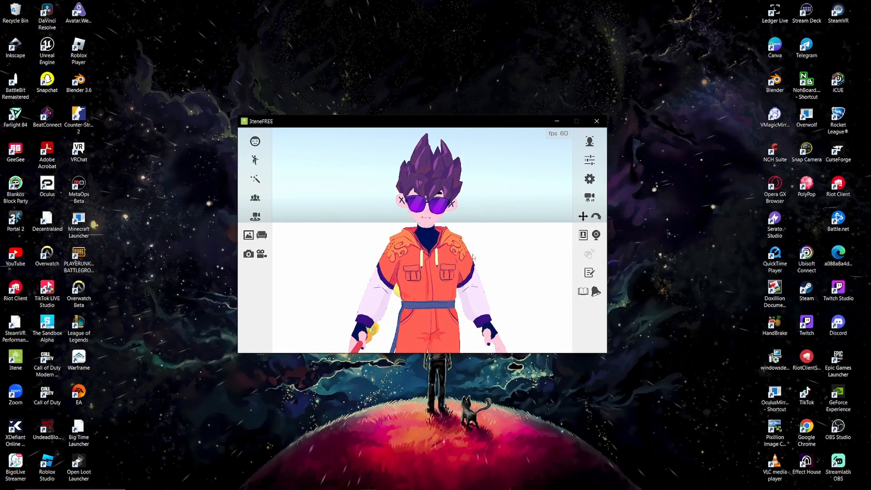
Step: Load the registered VIPE Hero #444 avatar into the scene and close the avatar selection
click(255, 198)
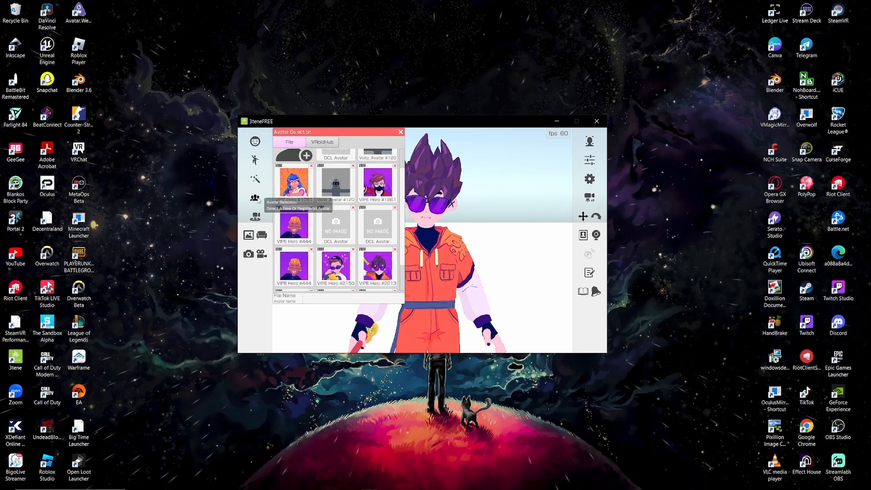
scroll(345, 224, down, 4)
scroll(346, 223, down, 1)
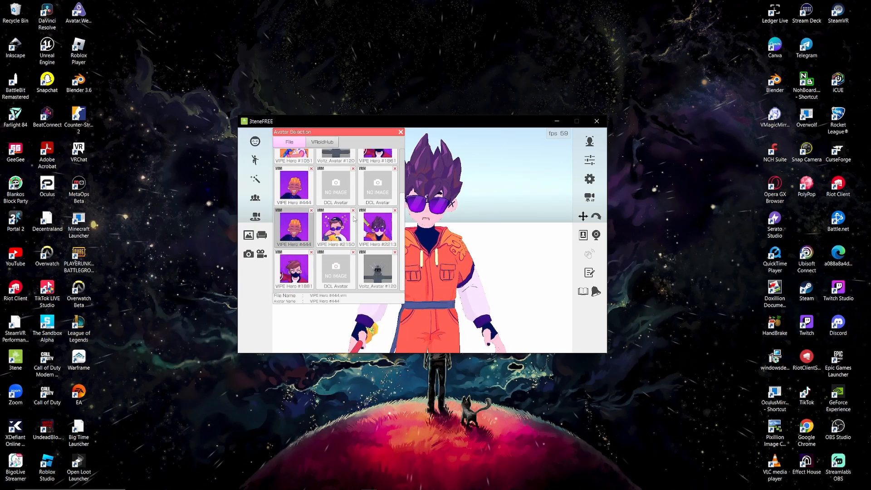
click(401, 132)
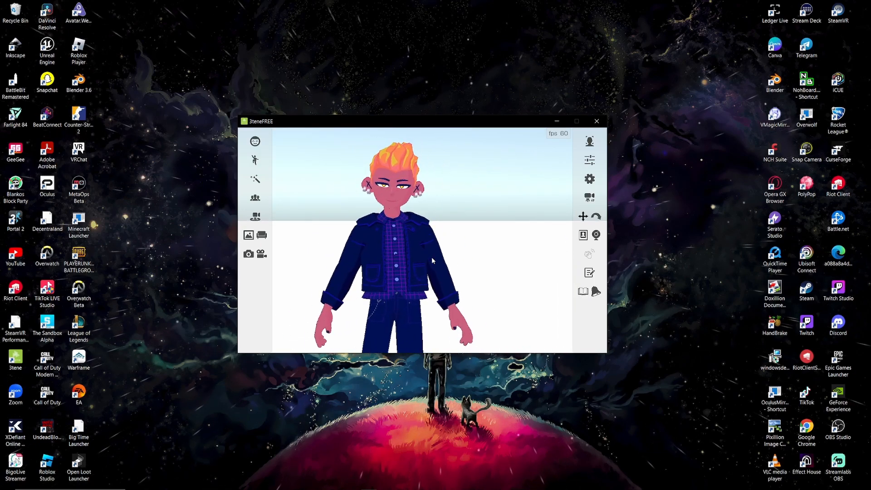
Step: Register the VIPE#1963 VRM file from the (A) THE FOLDER directory in E:\Blender as a new avatar and agree to its license
click(256, 198)
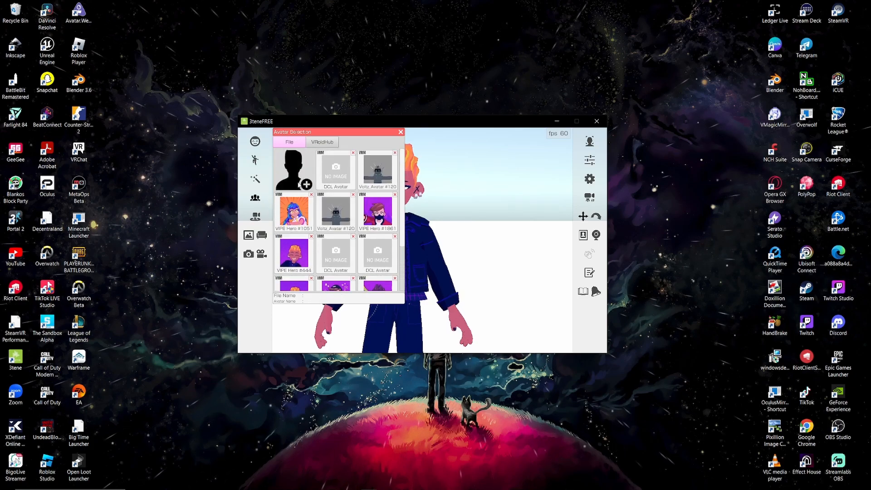
click(257, 200)
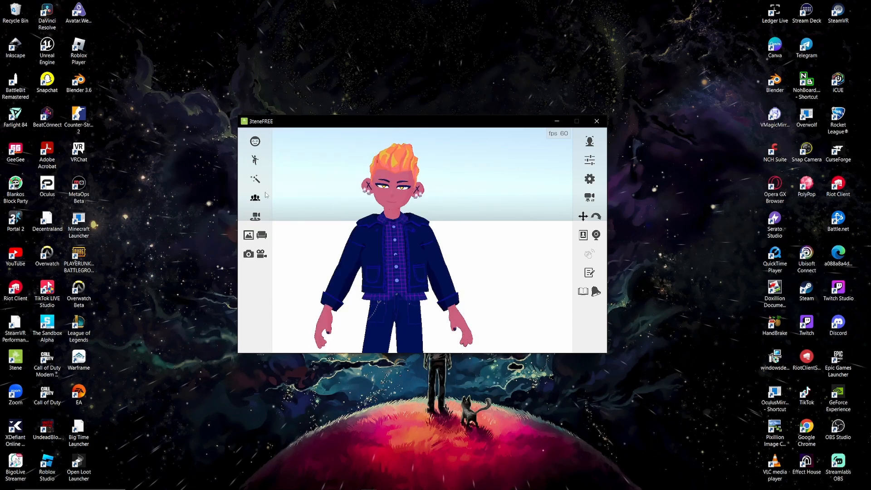
click(256, 200)
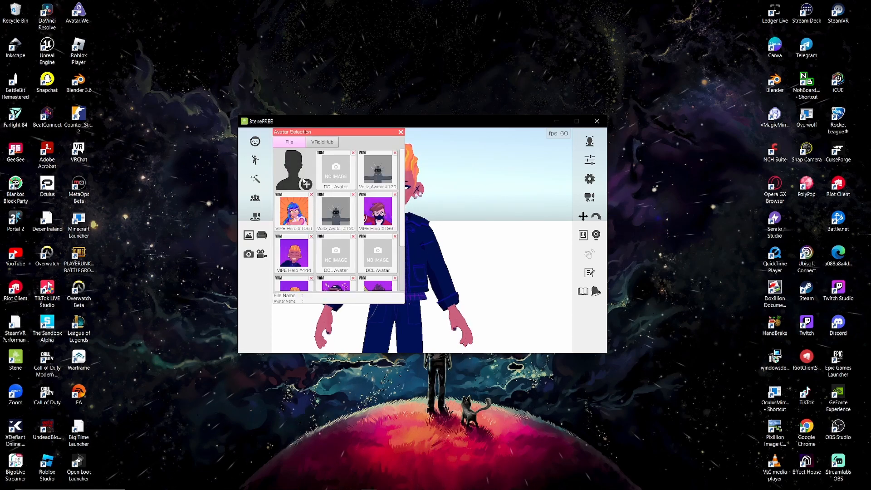
click(303, 180)
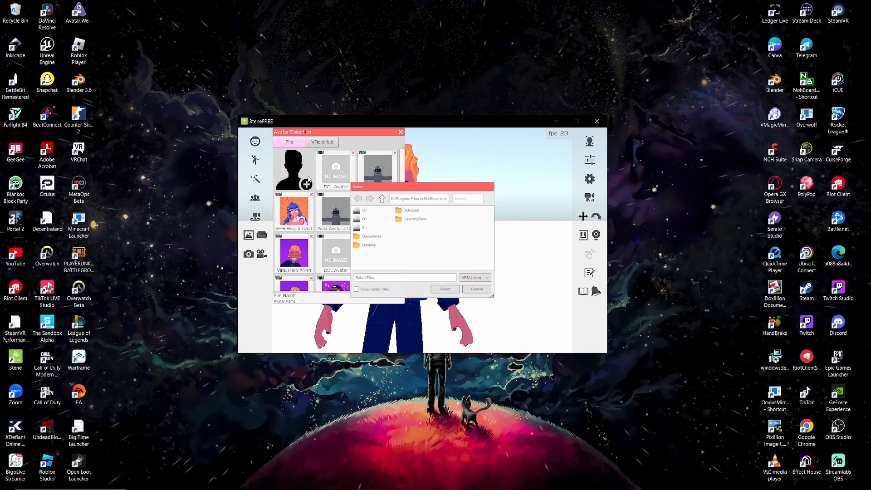
click(371, 228)
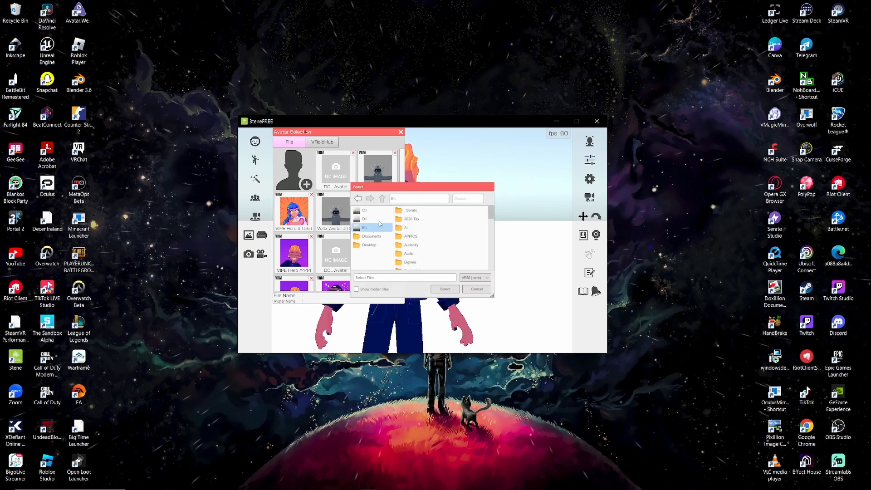
scroll(429, 254, down, 2)
scroll(428, 252, down, 3)
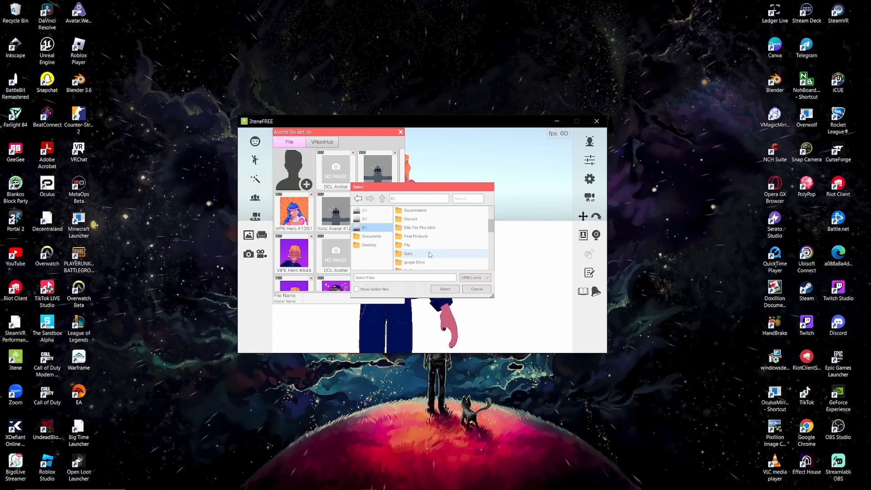
scroll(429, 252, up, 3)
double_click(425, 252)
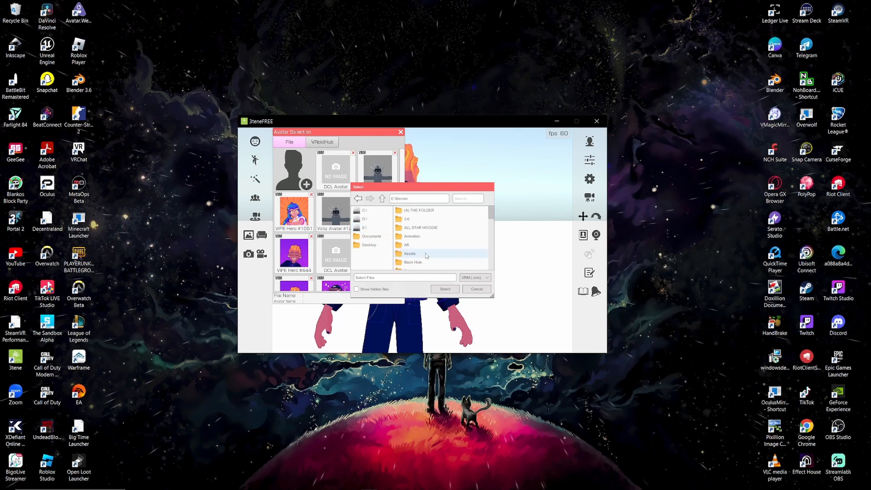
double_click(424, 211)
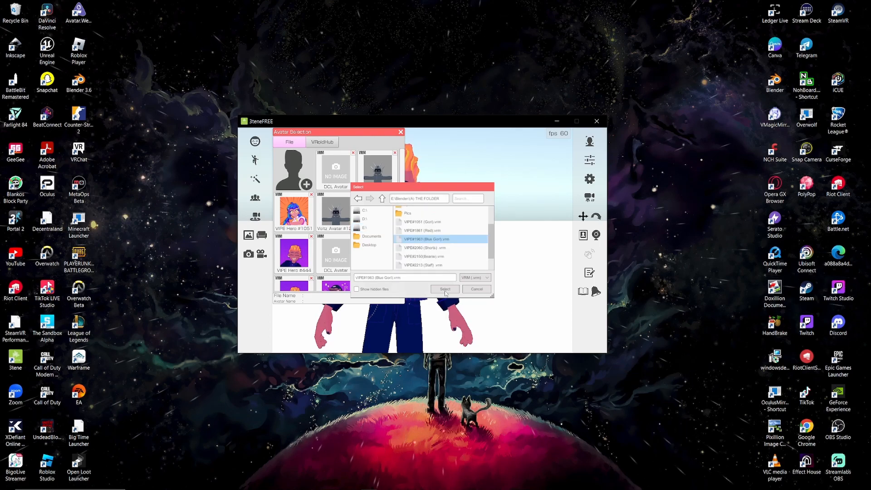
click(445, 291)
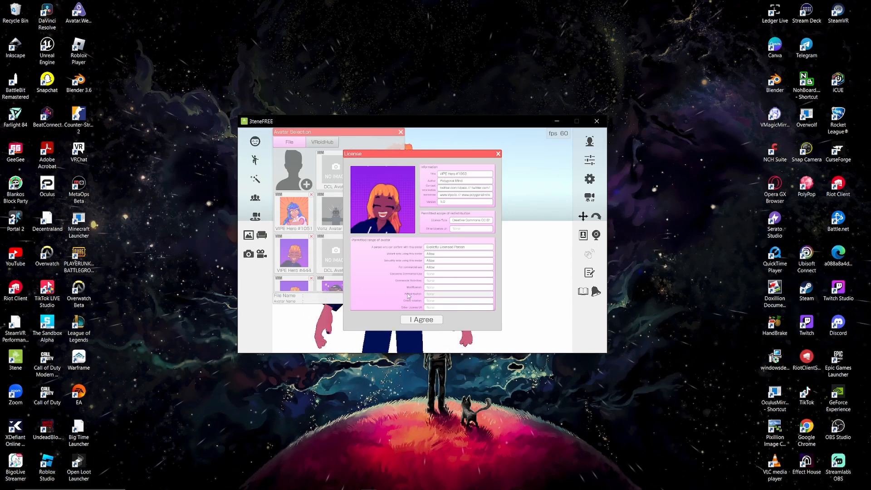
click(422, 319)
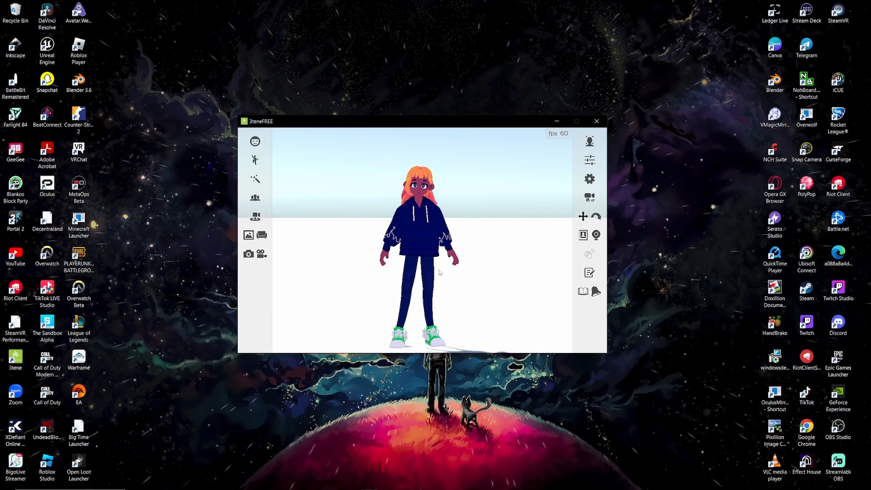
Step: Start audio-based lip-sync tracking for Avatar 1 and close the tracking dialog
scroll(445, 276, up, 3)
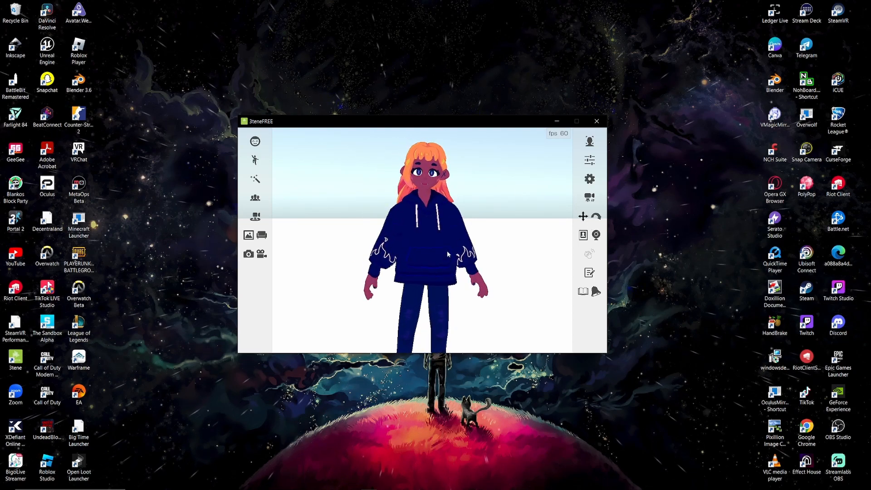
middle_drag(485, 174, 479, 194)
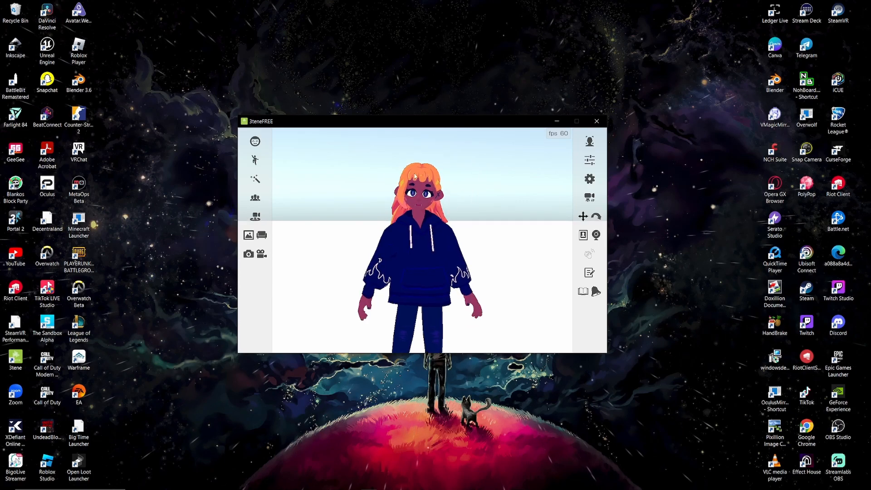
mouse_move(454, 254)
middle_down()
mouse_move(476, 246)
mouse_move(457, 238)
middle_up()
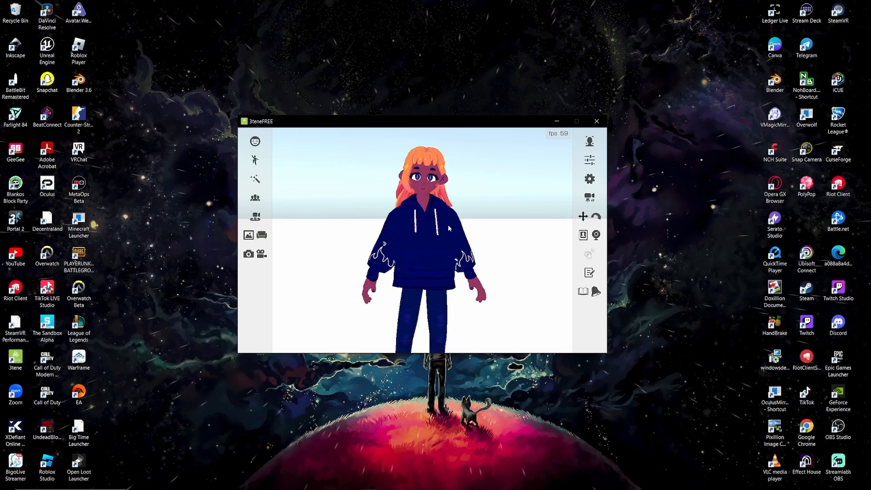
click(591, 141)
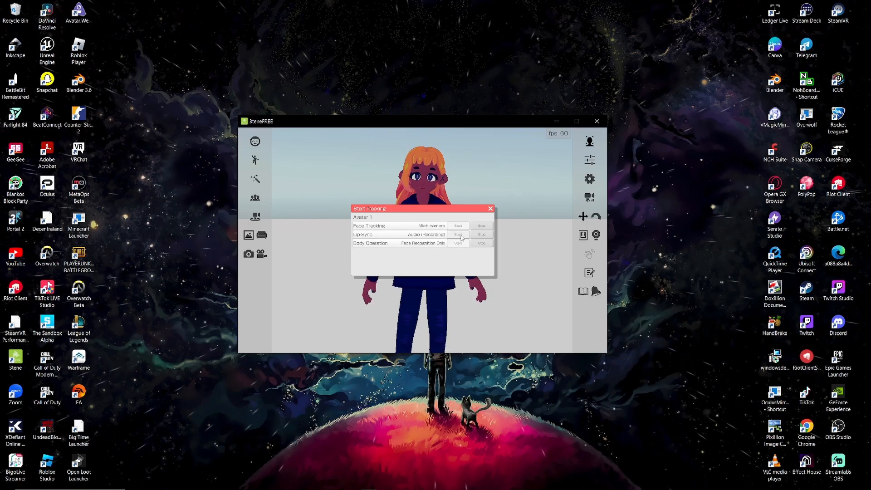
click(459, 235)
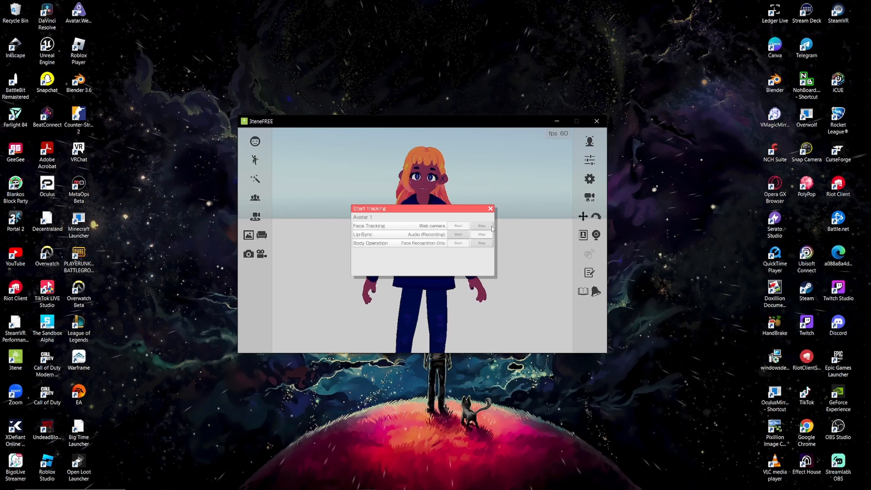
click(490, 208)
Step: Preview the fun expression on the avatar's face, switch it off and close the expression list
click(255, 140)
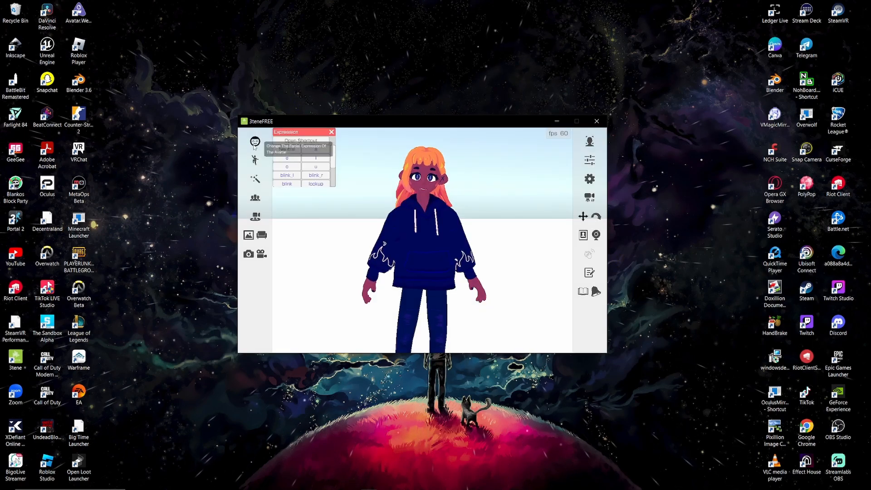
scroll(308, 164, down, 1)
scroll(445, 206, up, 5)
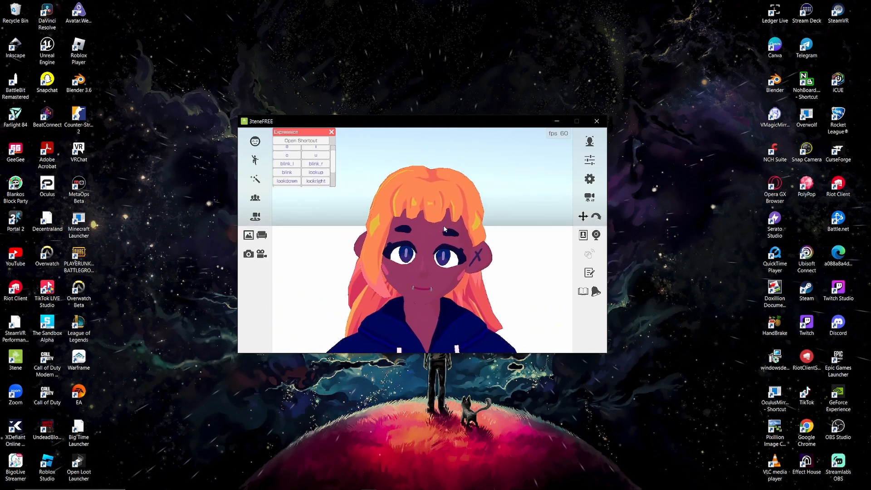
scroll(284, 174, down, 1)
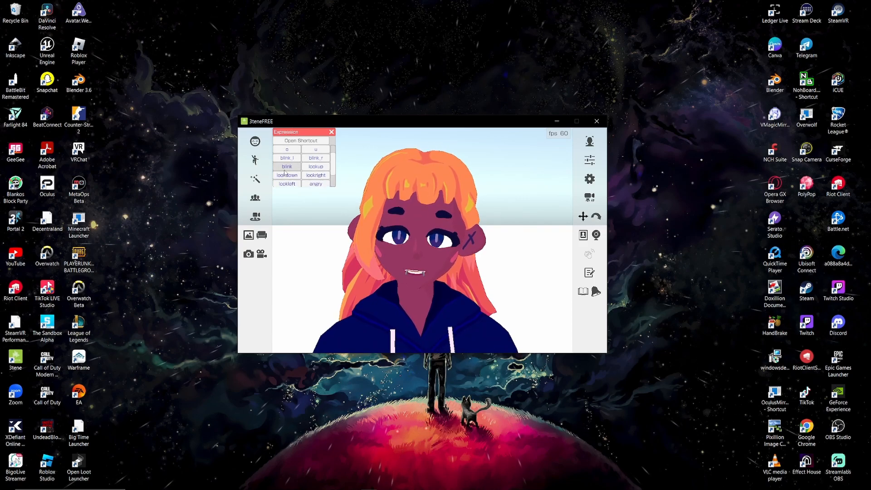
scroll(319, 177, down, 1)
scroll(317, 175, down, 2)
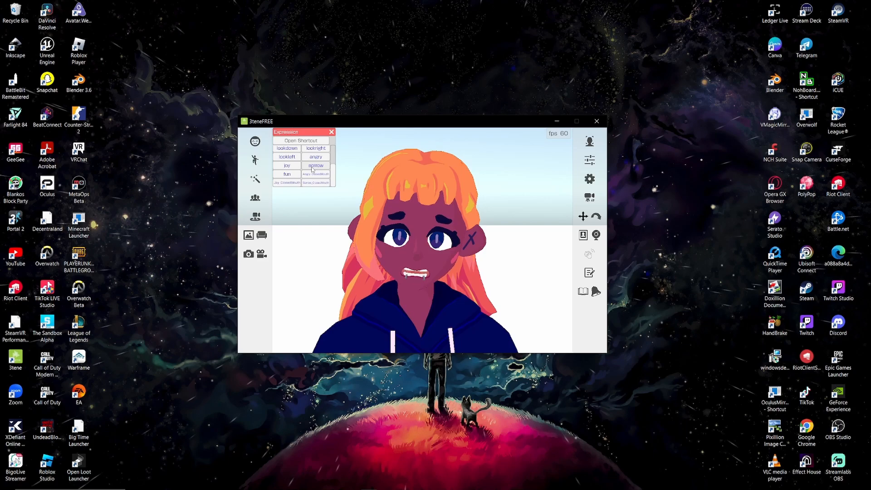
click(296, 175)
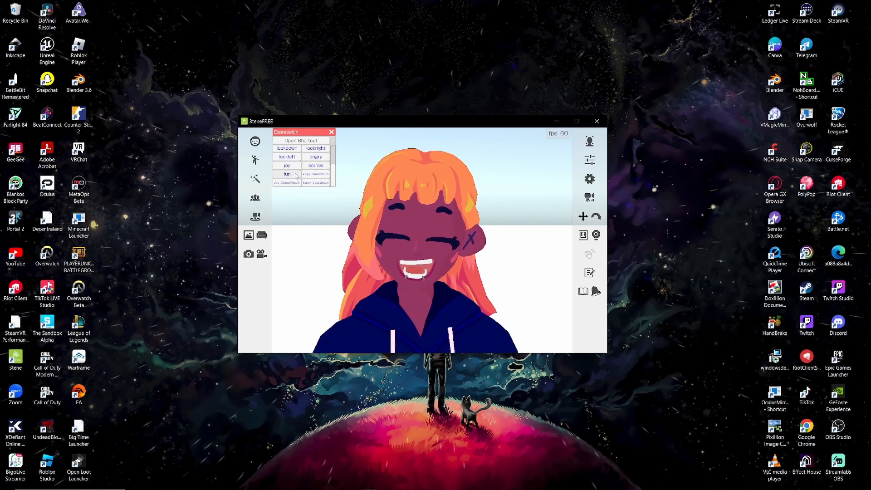
click(295, 176)
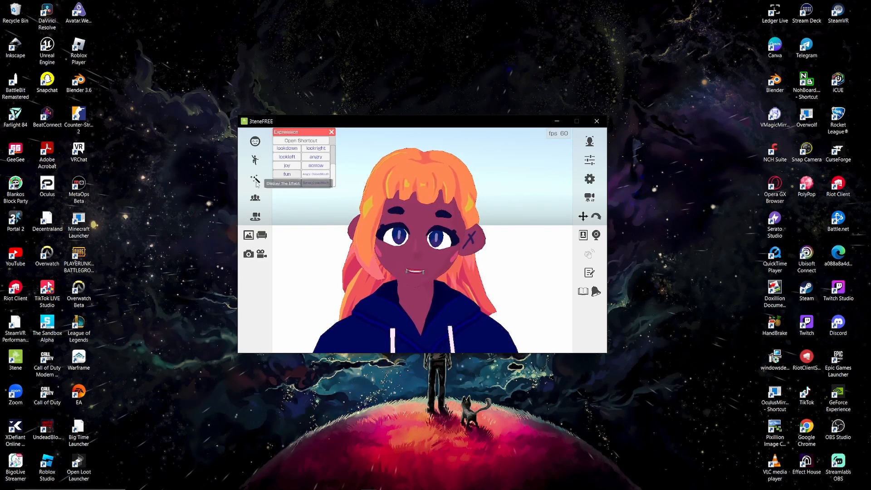
drag(316, 134, 509, 252)
drag(528, 214, 356, 147)
click(353, 144)
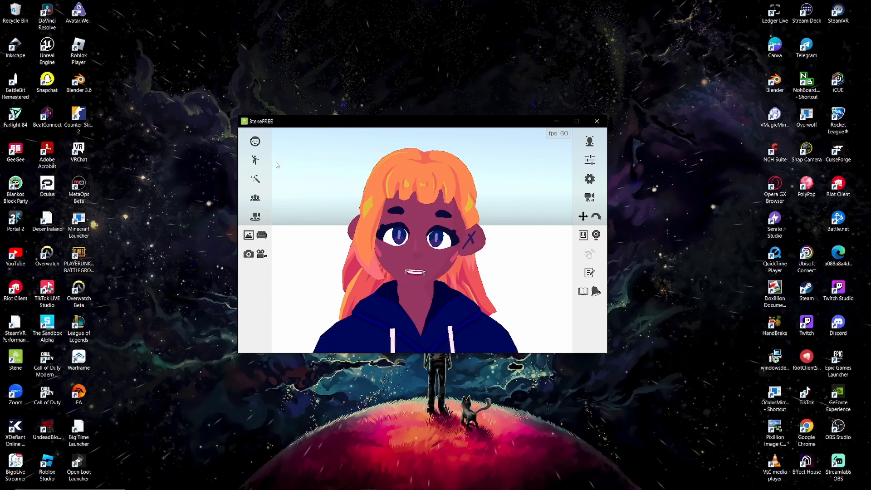
Step: Play the Hit 4 and Explosion effects on the avatar, plus two more effects further down the list
click(255, 178)
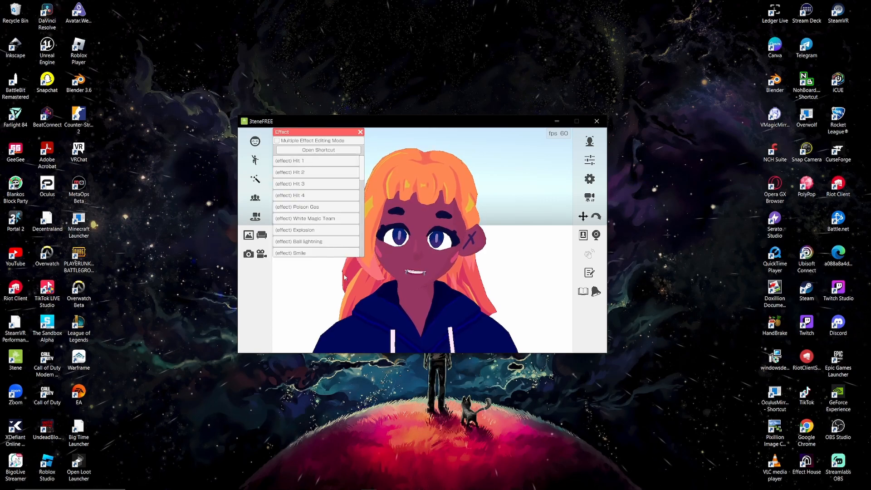
scroll(461, 257, down, 5)
scroll(461, 257, down, 5)
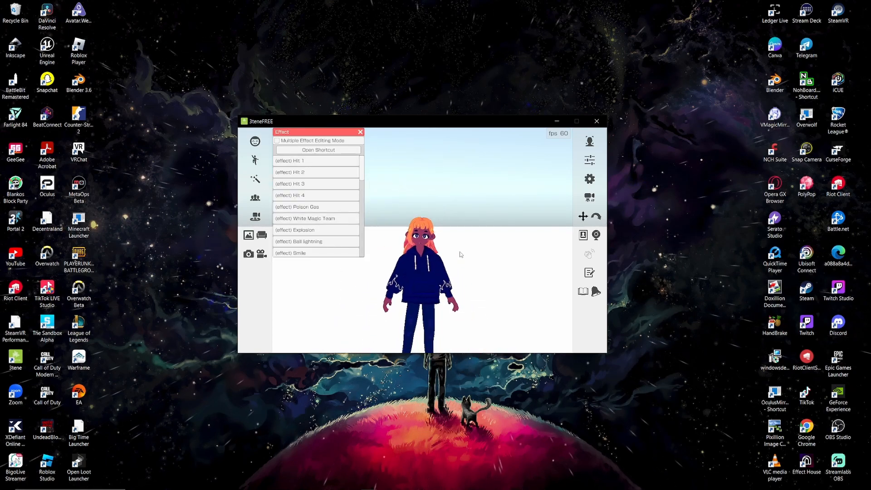
click(313, 196)
click(308, 230)
scroll(307, 248, down, 1)
click(317, 202)
click(307, 228)
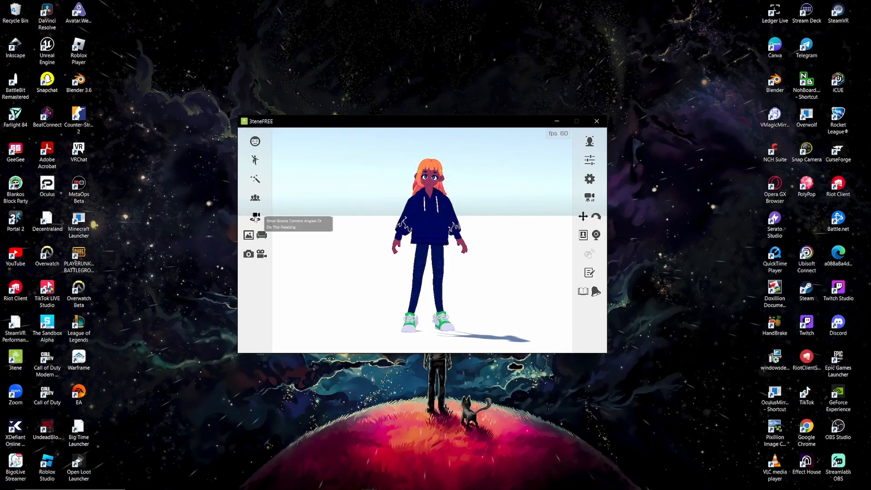
Step: Frame the avatar closer from a slightly turned, low viewpoint and add that view to the Camera Angle list
click(255, 217)
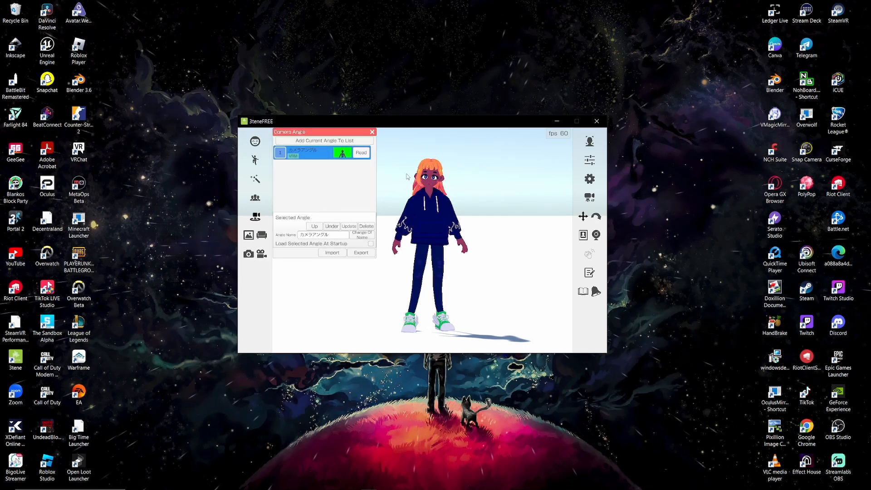
scroll(429, 249, up, 1)
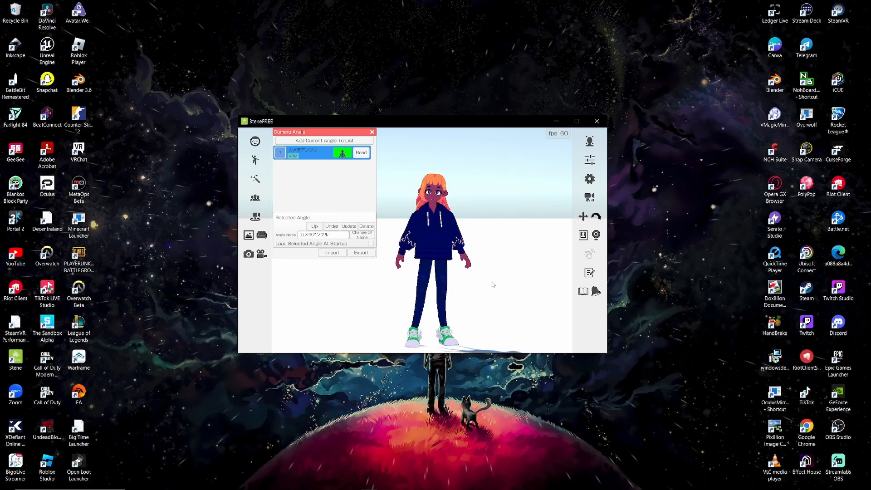
right_drag(498, 284, 527, 275)
scroll(527, 274, up, 2)
right_drag(511, 257, 538, 231)
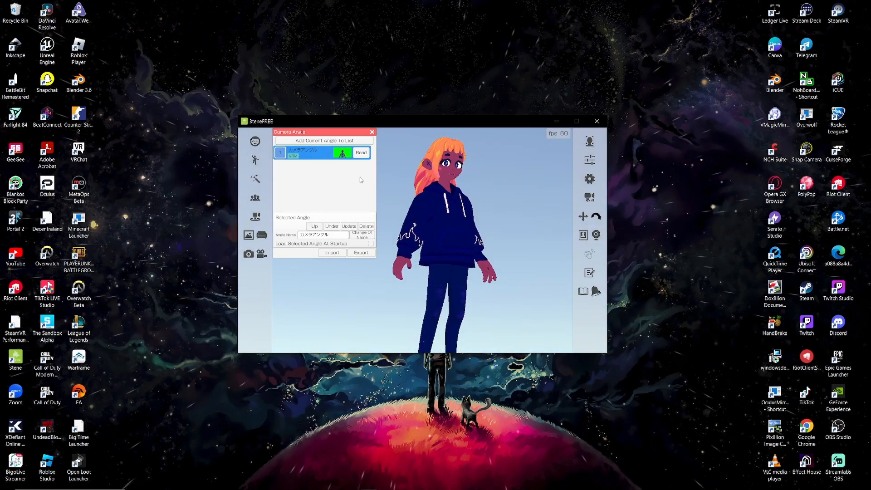
click(338, 141)
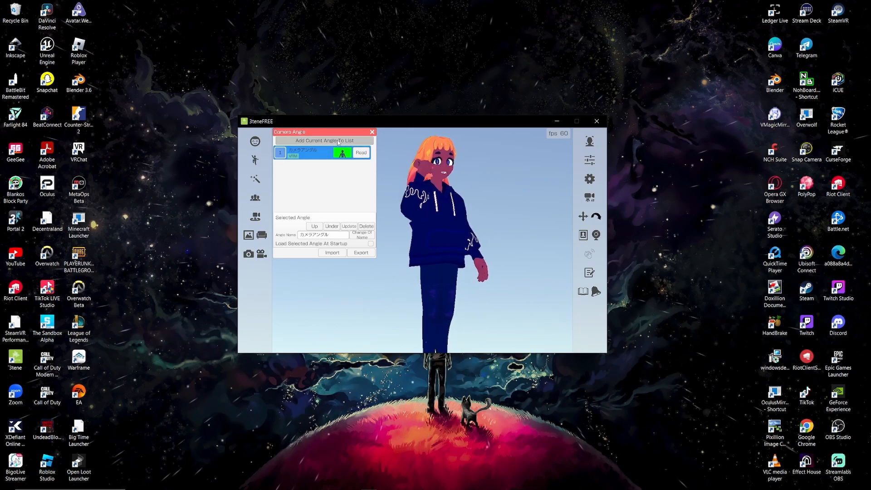
Step: Preview both saved camera angles by loading the first one and returning to the second
click(289, 169)
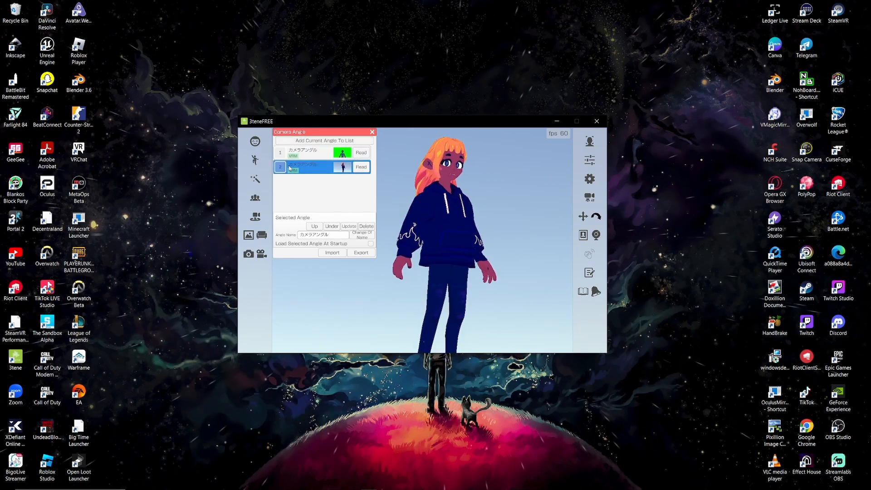
click(362, 153)
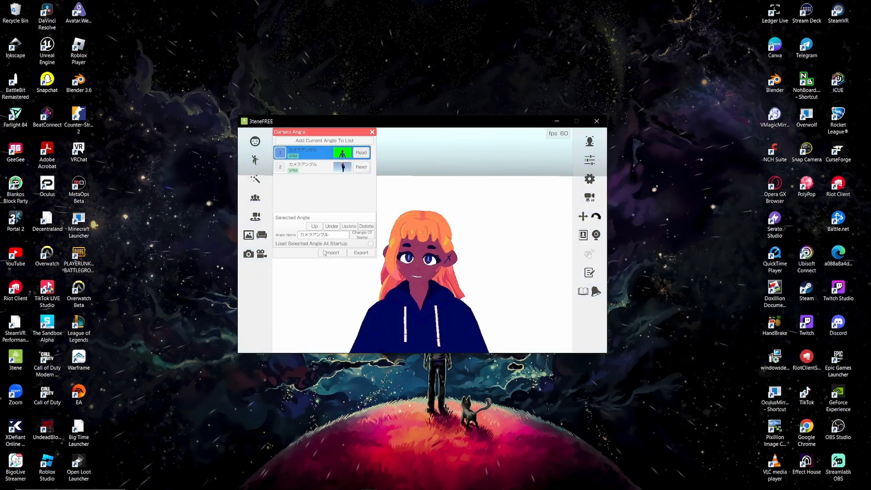
click(361, 167)
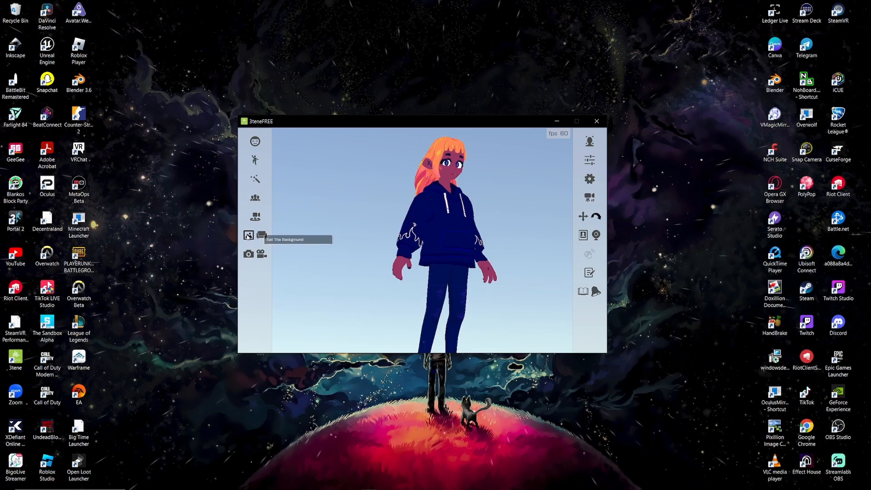
Step: Turn the view back to face the avatar, set the background to the green custom color and close the background settings
click(249, 234)
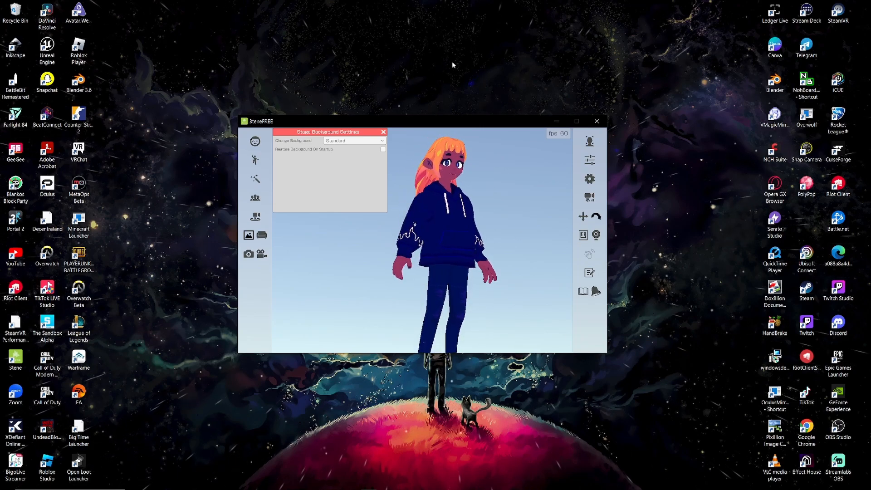
right_drag(525, 174, 457, 232)
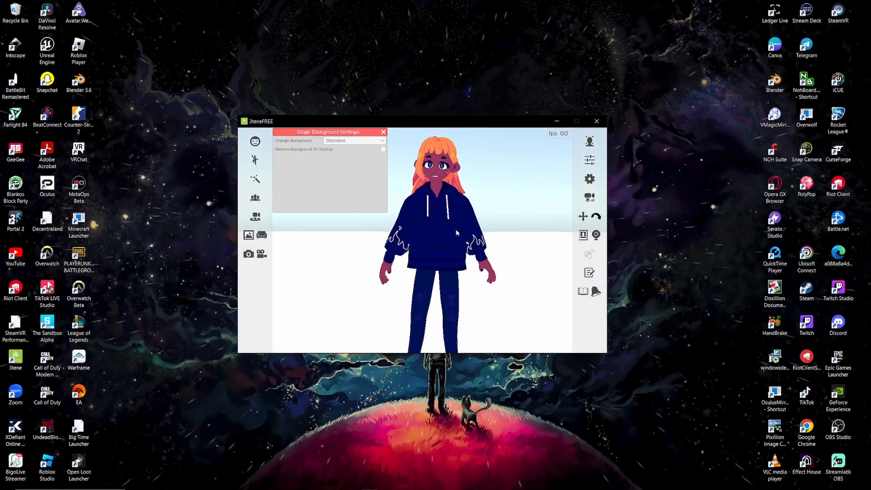
click(344, 141)
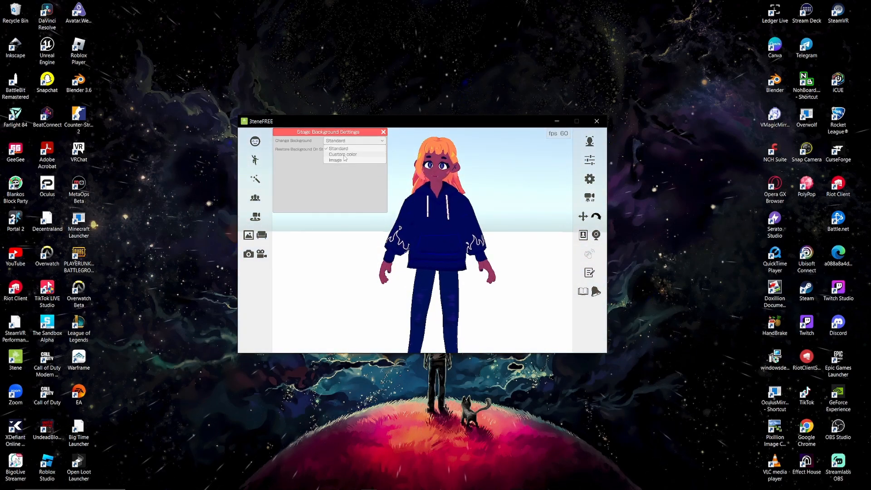
click(337, 154)
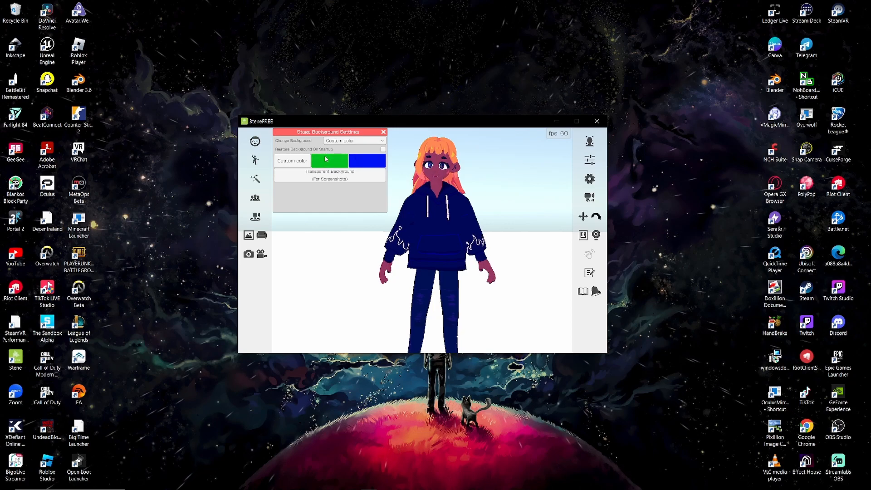
click(325, 159)
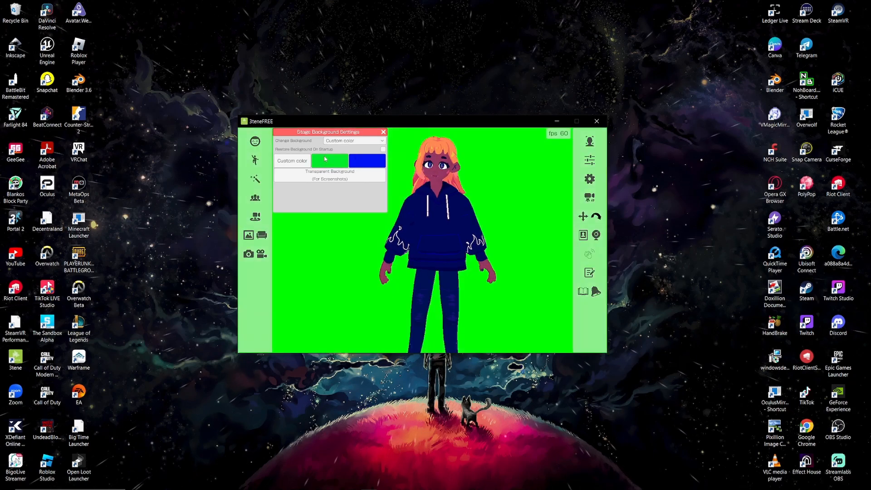
click(383, 132)
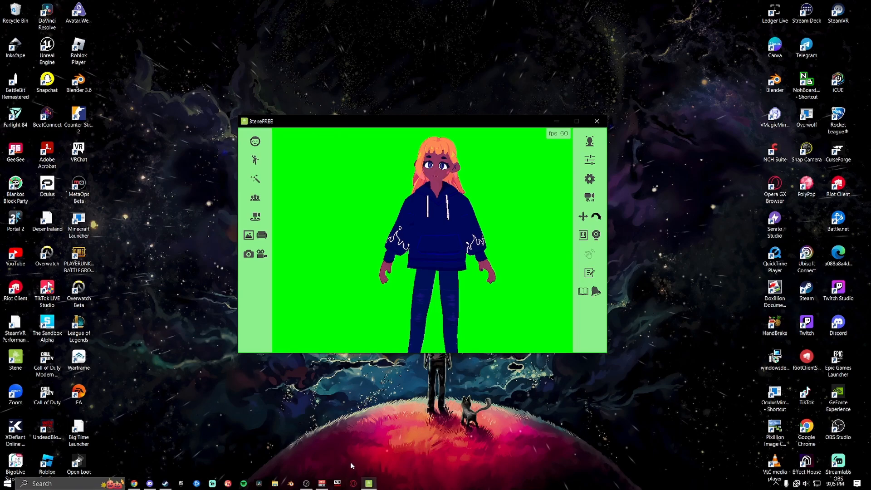
Step: Bring up OBS, launch 3tene from the Steam library and reposition its window
click(304, 487)
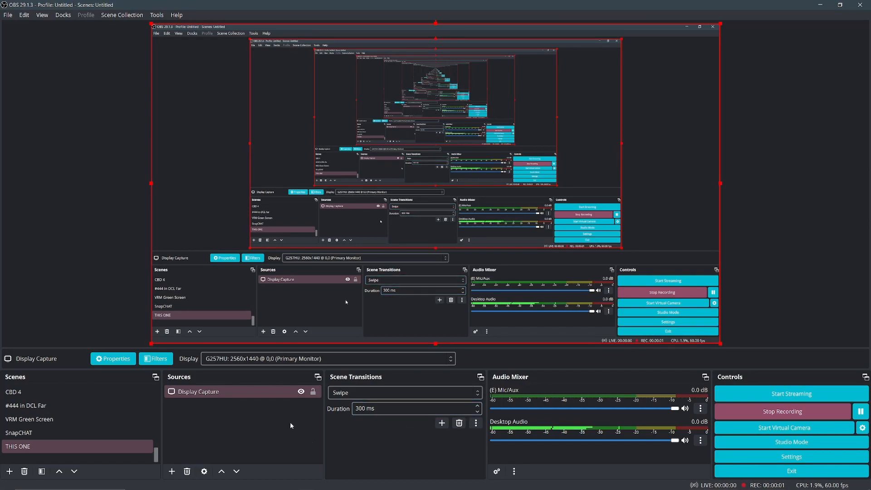
mouse_move(117, 477)
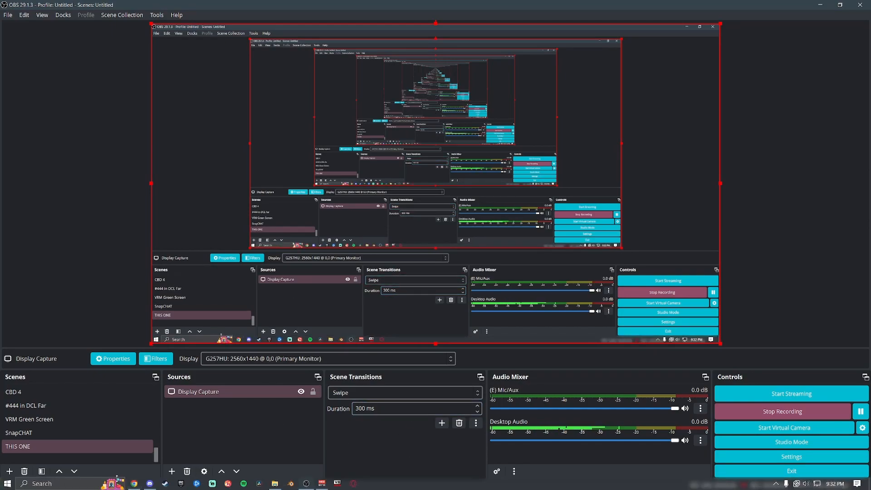
click(164, 484)
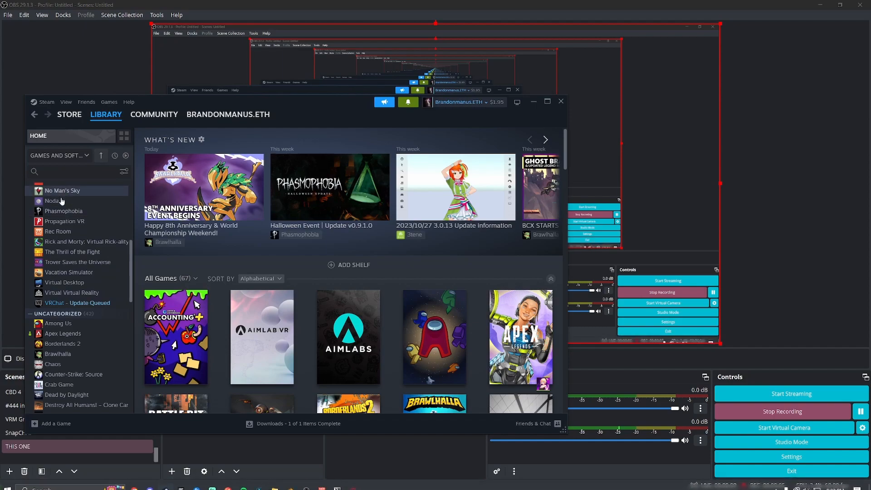
scroll(81, 227, up, 5)
click(78, 198)
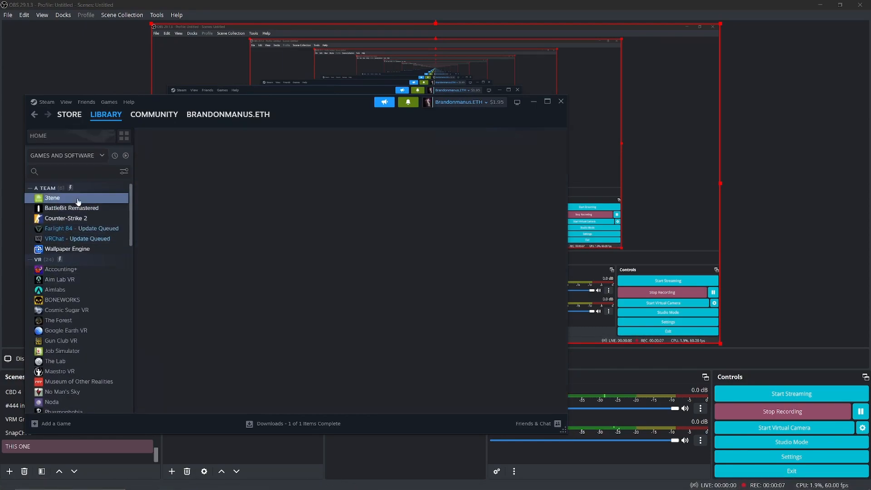
click(177, 272)
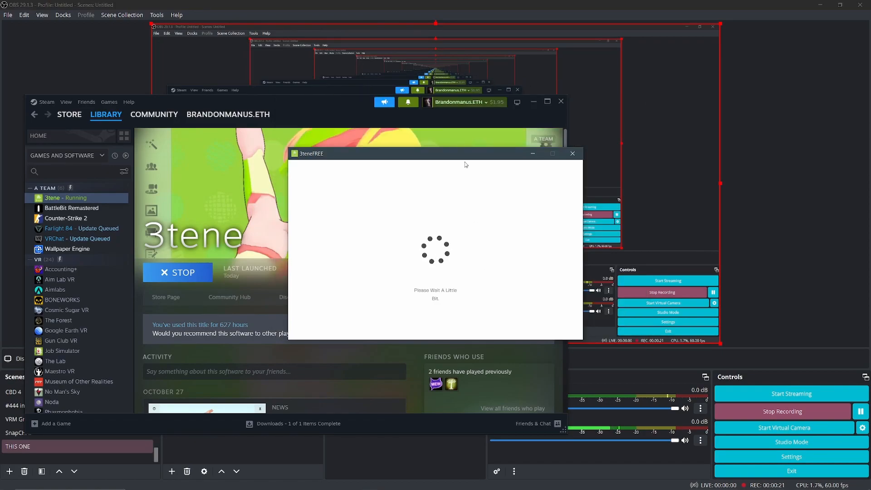
drag(446, 160, 345, 170)
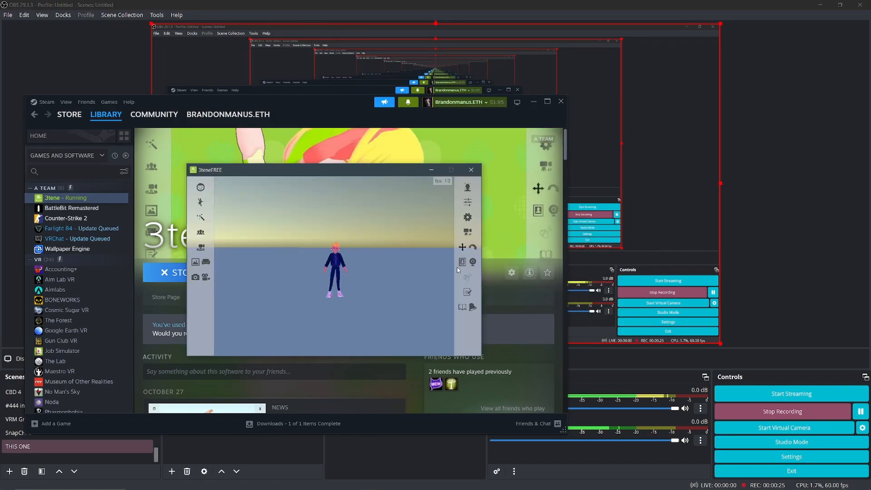
Step: Load the orange-haired avatar in the dark blue hoodie from the avatar list and start its audio lip-sync tracking
scroll(373, 295, up, 10)
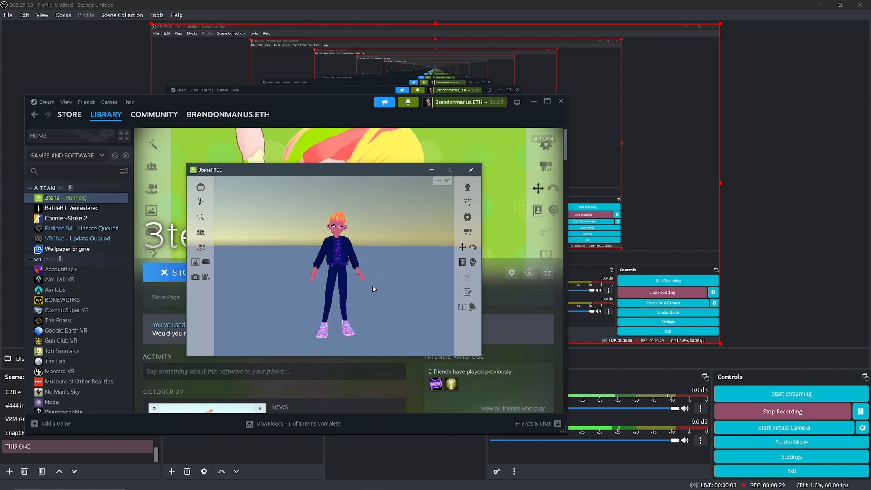
click(200, 232)
scroll(249, 282, down, 2)
click(277, 278)
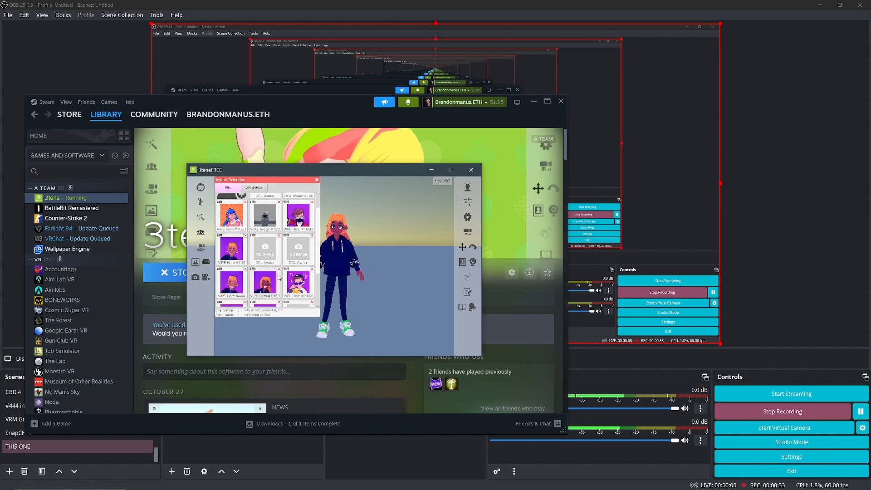
click(317, 180)
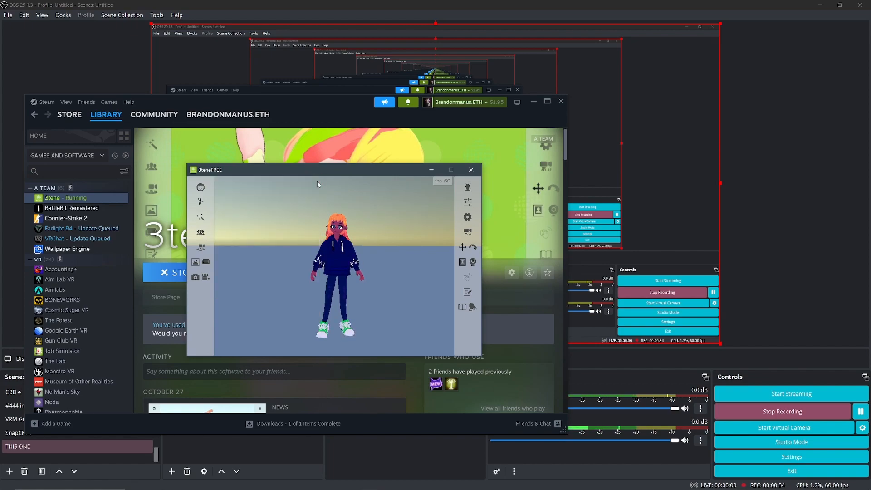
click(467, 188)
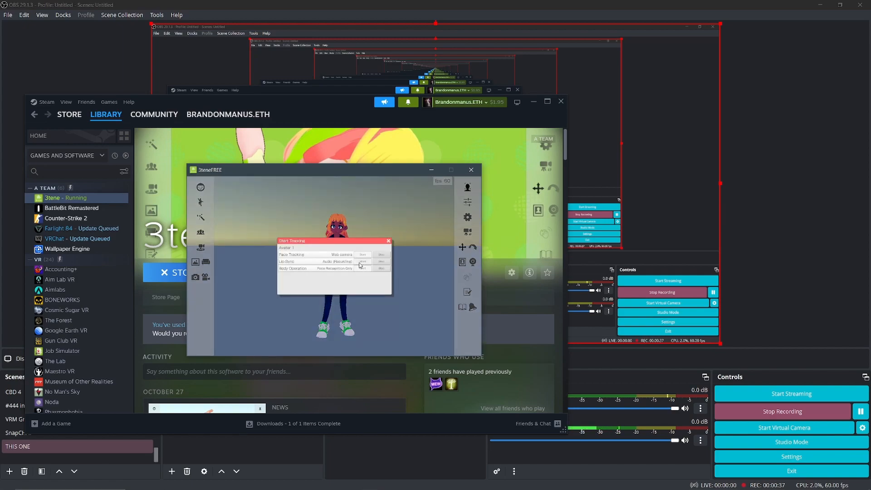
click(388, 240)
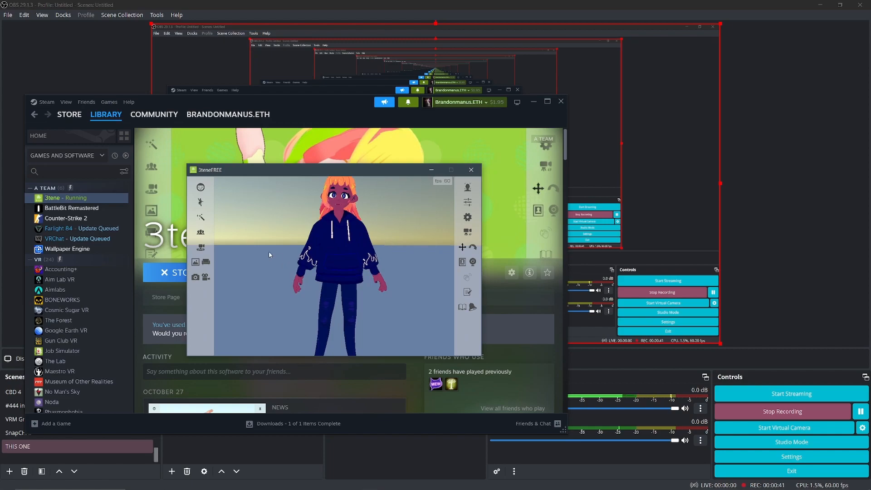
Step: Change the avatar's background to the green custom color, close the background settings and shift the 3tene window aside
click(195, 262)
click(274, 187)
click(272, 197)
click(302, 180)
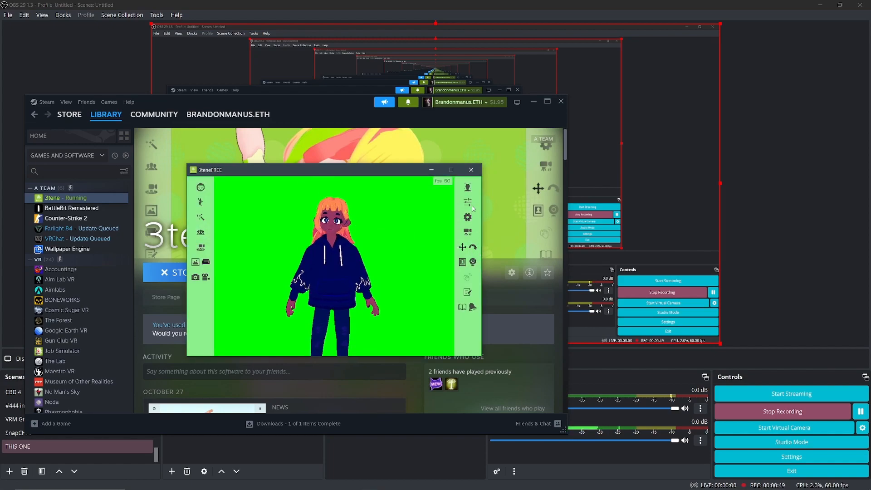
drag(381, 177, 427, 174)
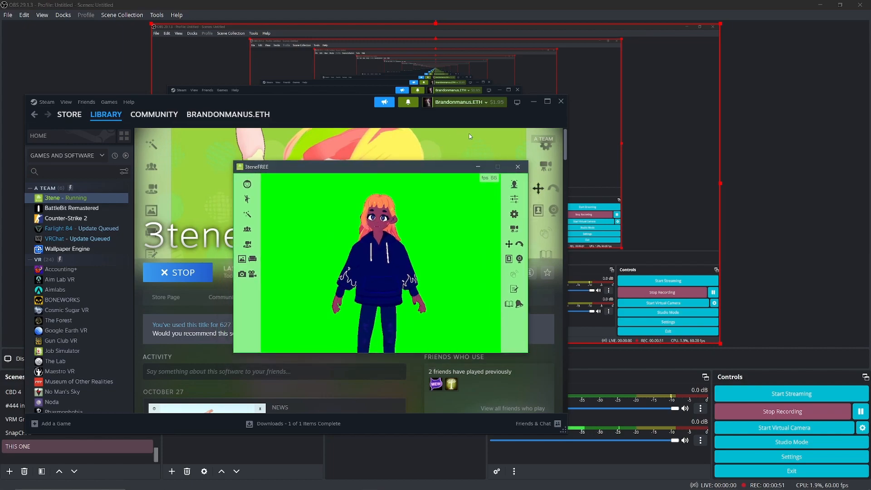
Step: Return to OBS and add a new Game Capture source named 3Teen to the THIS ONE scene
click(833, 195)
click(152, 447)
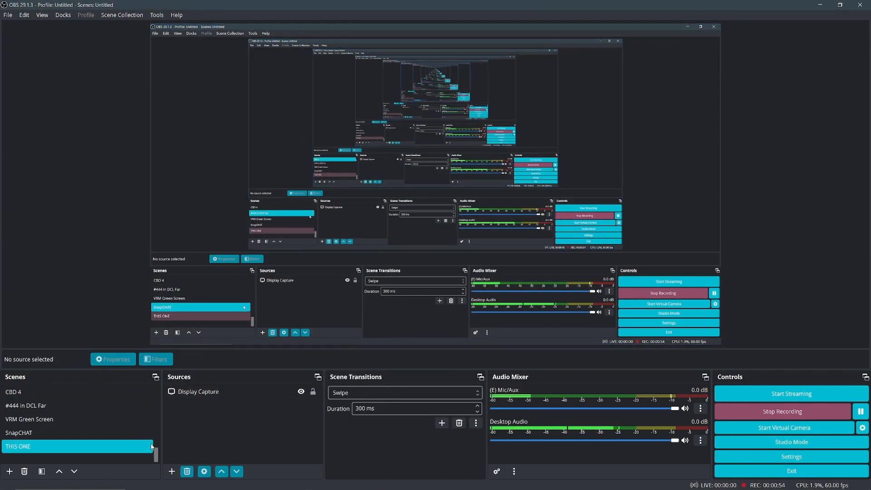
click(171, 472)
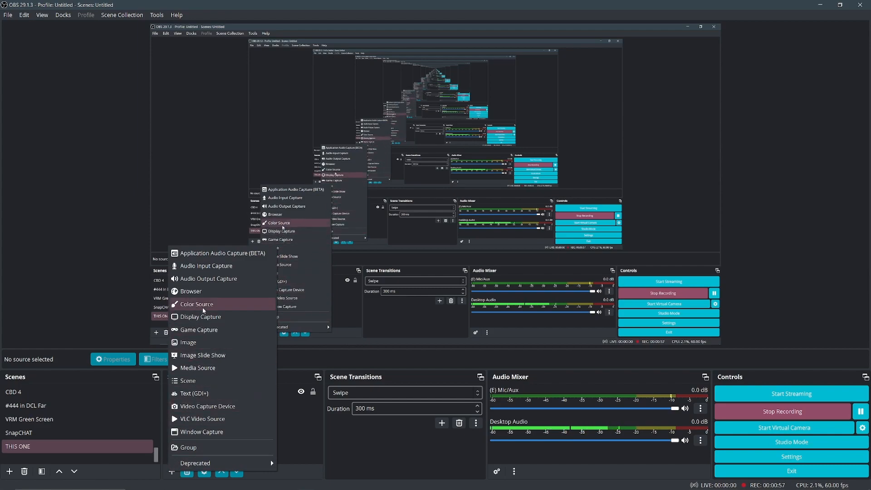
click(207, 332)
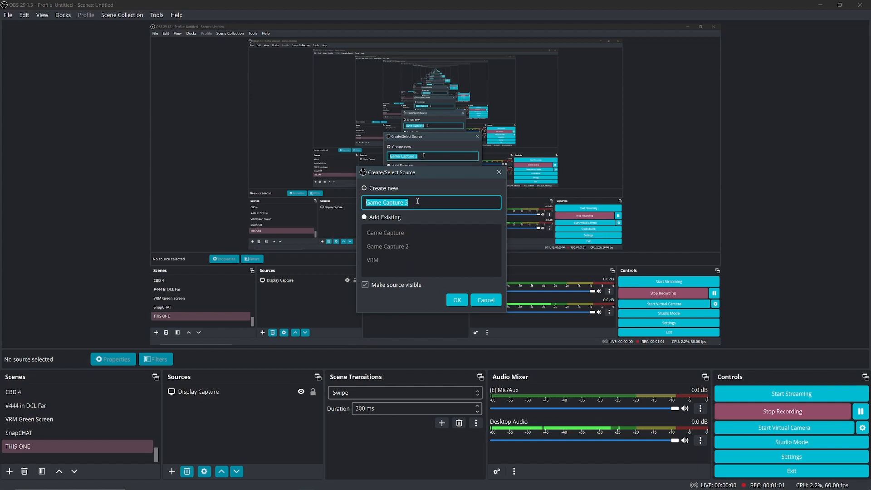
text(3Teen)
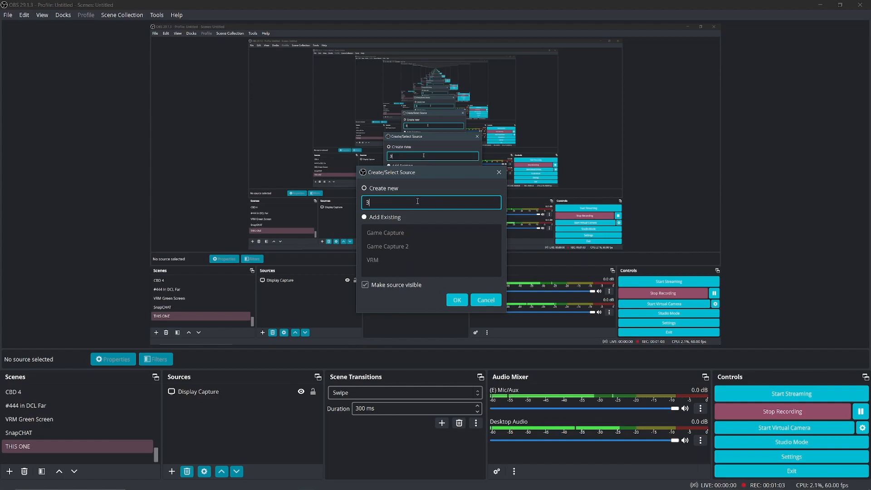
click(461, 302)
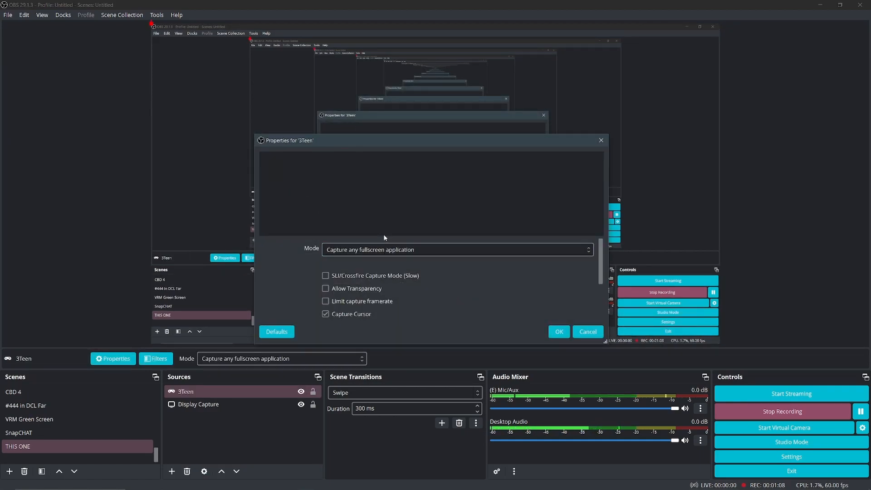
Step: Set the 3Teen source to capture the specific window [3tene.exe]: 3teneFREE and place it in the canvas's lower-left corner
click(384, 251)
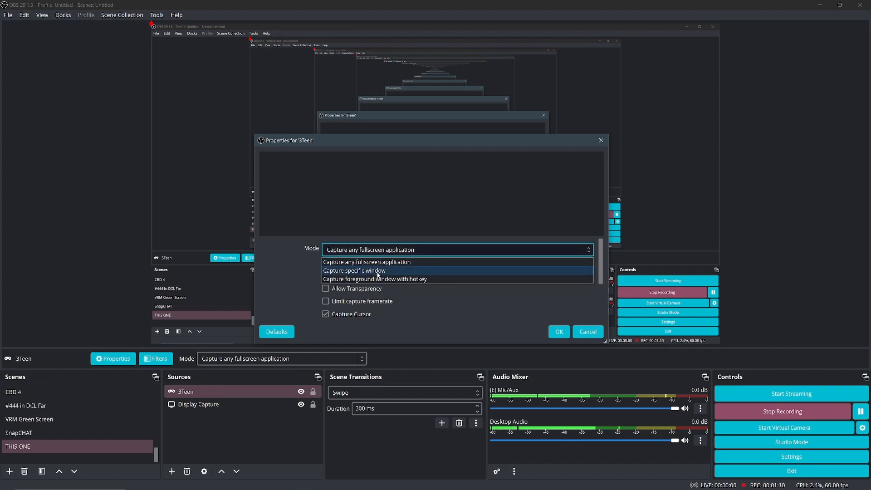
click(379, 270)
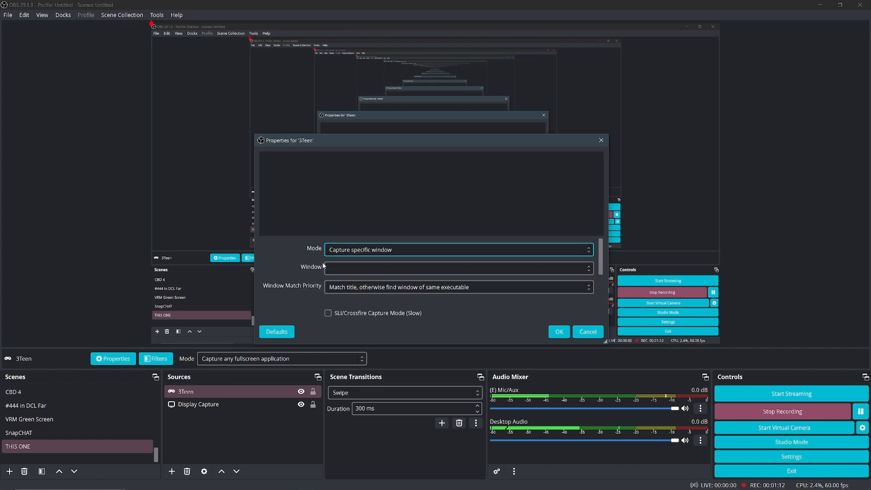
click(470, 269)
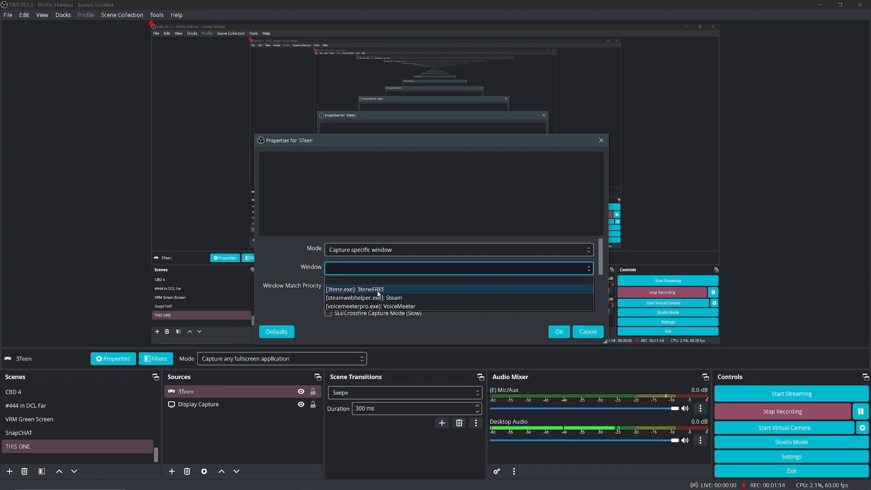
click(379, 290)
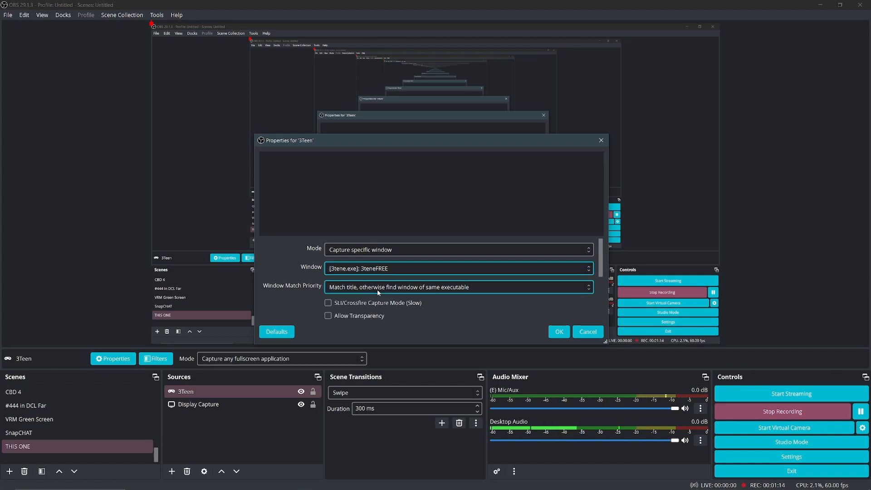
click(558, 333)
drag(189, 112, 180, 286)
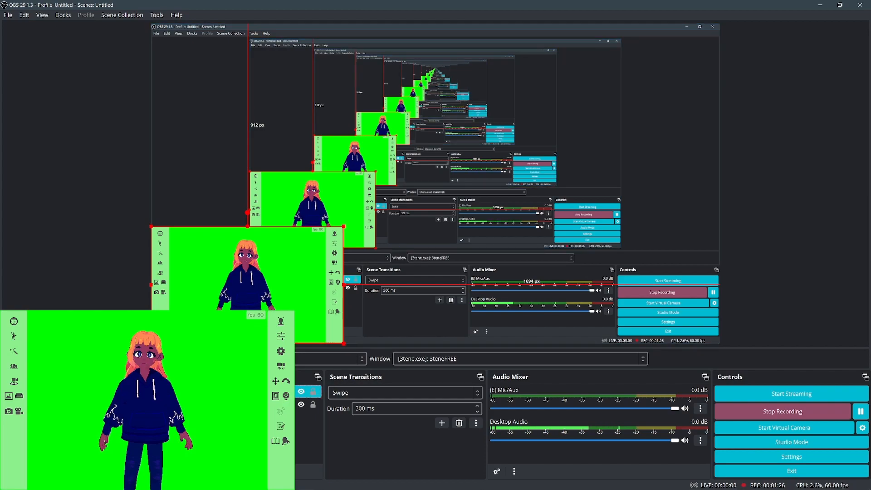
Step: Add a Chroma Key filter named Green Screen to the 3Teen source with Green as the key color type
right_click(196, 69)
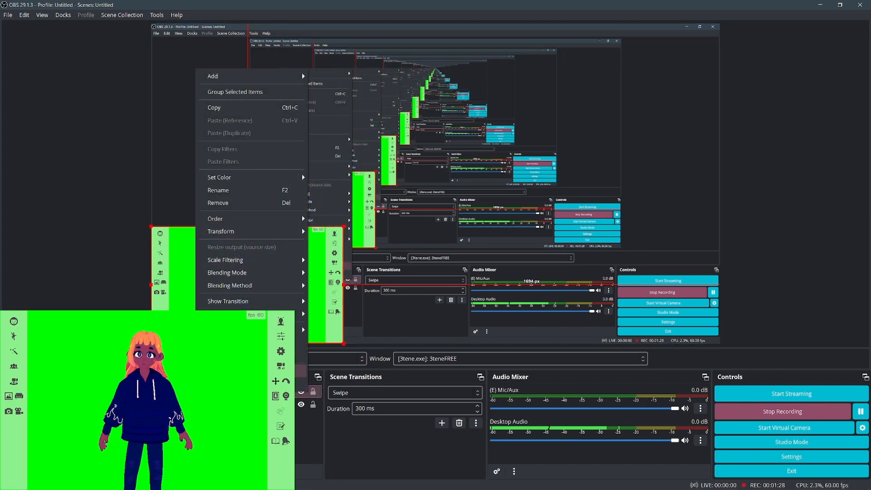
click(223, 371)
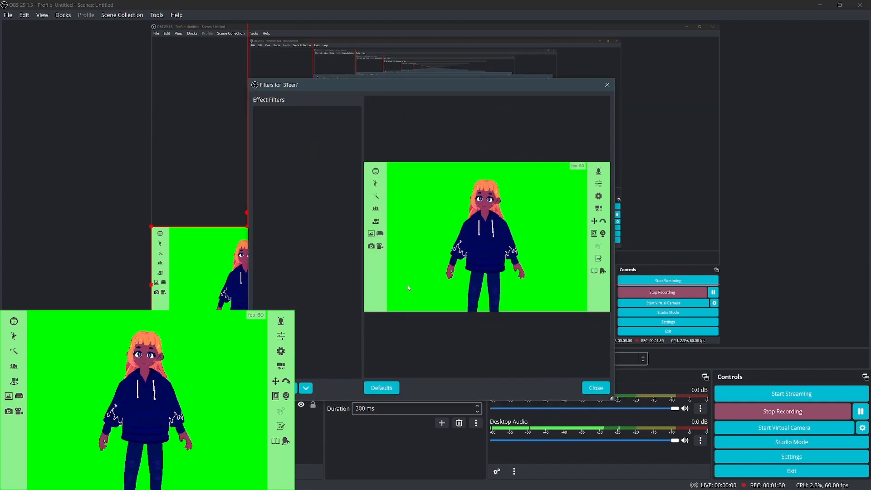
click(261, 389)
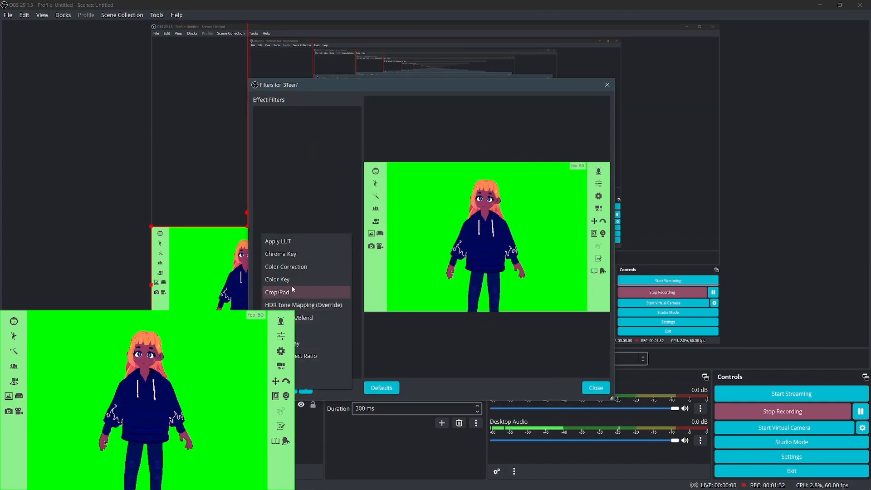
click(293, 254)
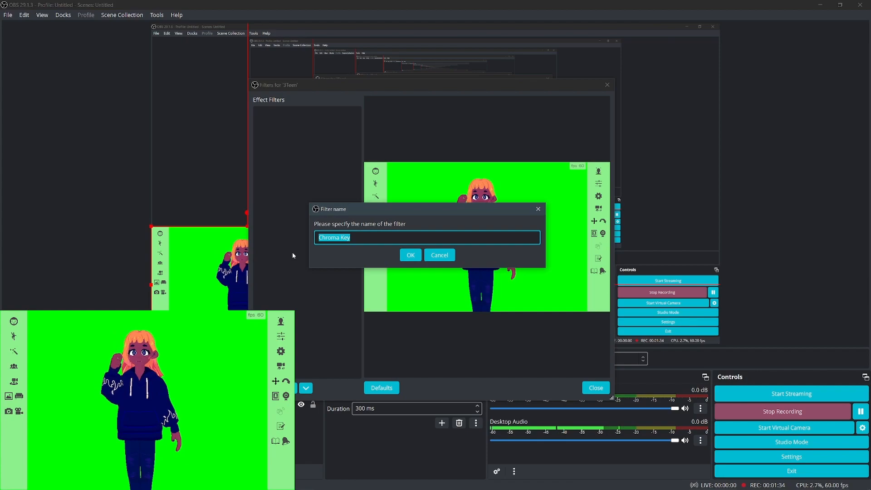
text(Green)
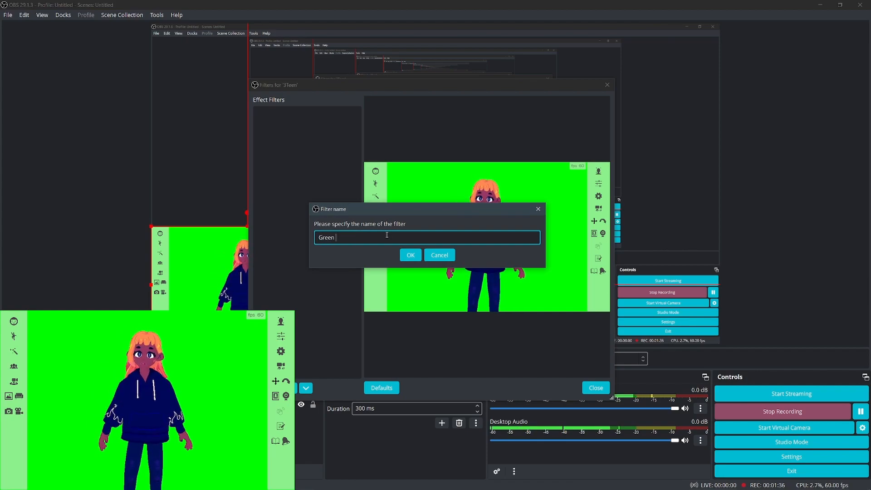
text( Screen)
key(Return)
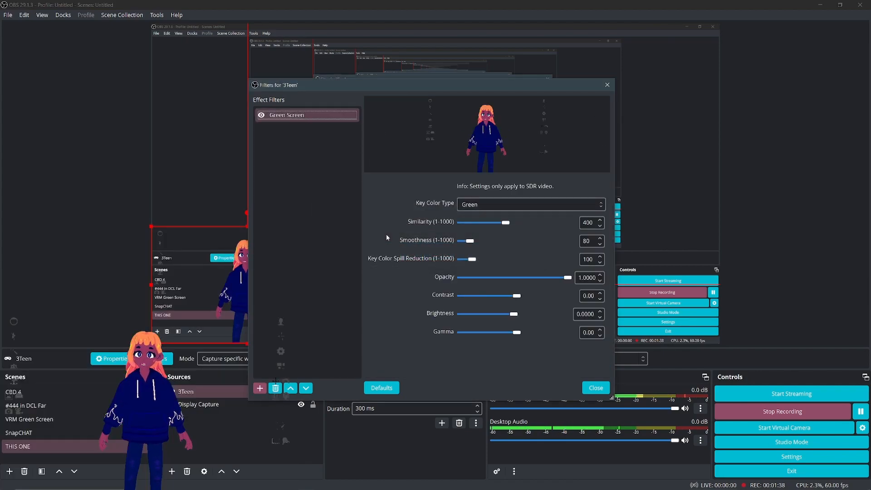
click(482, 207)
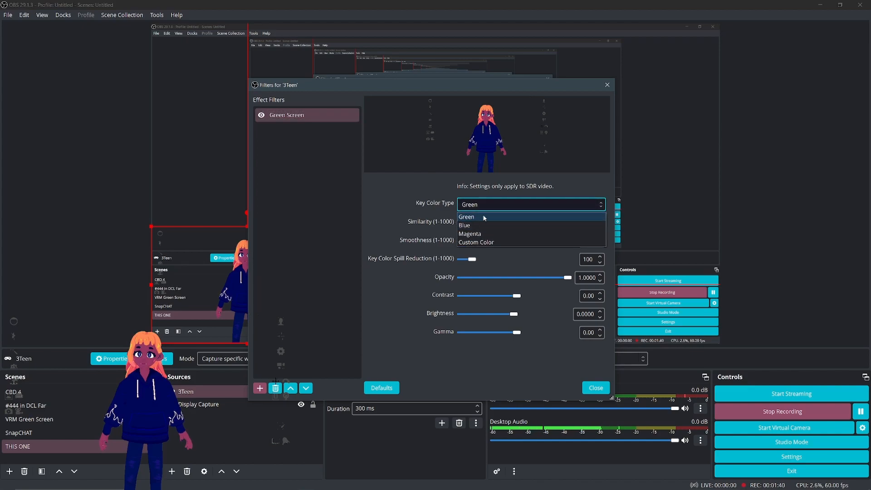
click(473, 218)
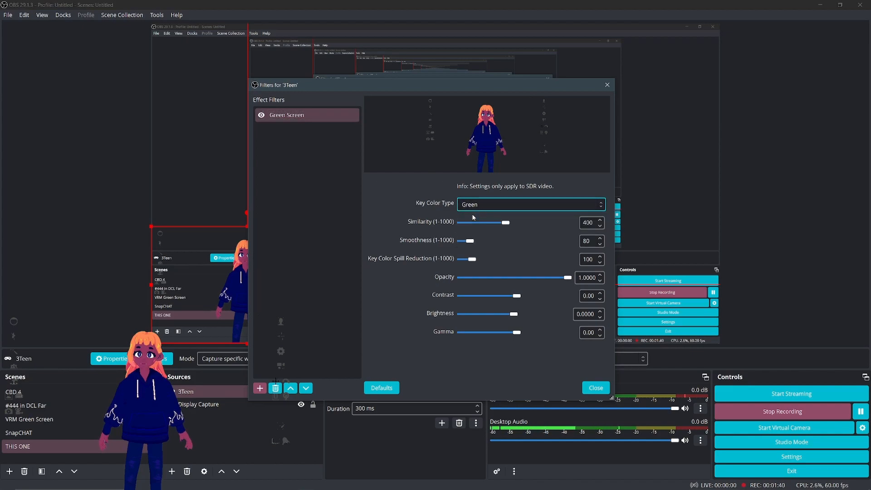
click(594, 389)
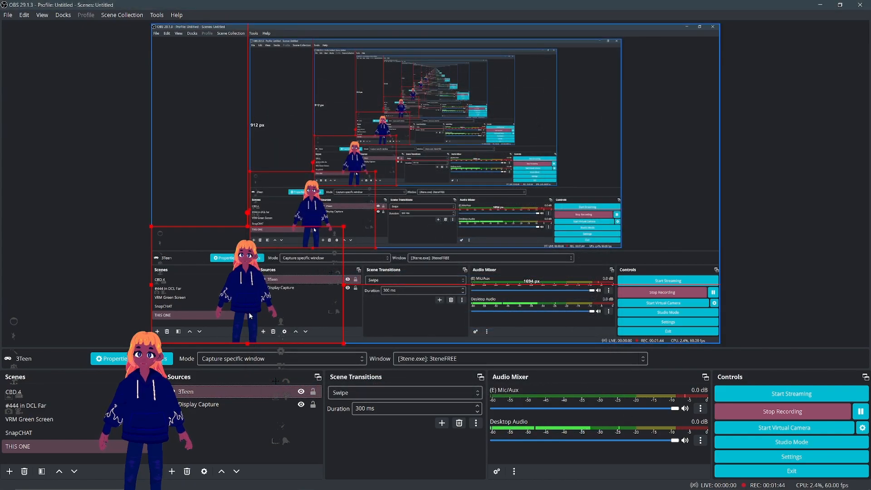
Step: Reposition the 3Teen source and crop 150 px off both its left and right sides in its transform settings
drag(248, 315, 300, 212)
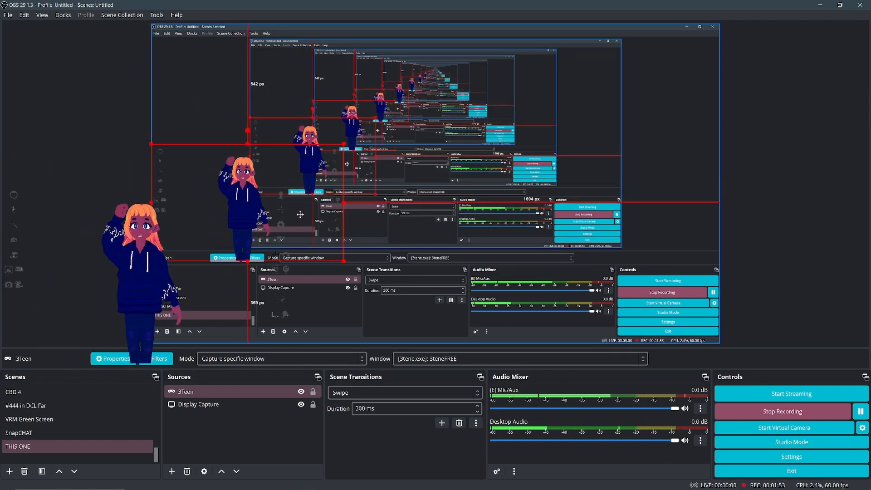
click(199, 393)
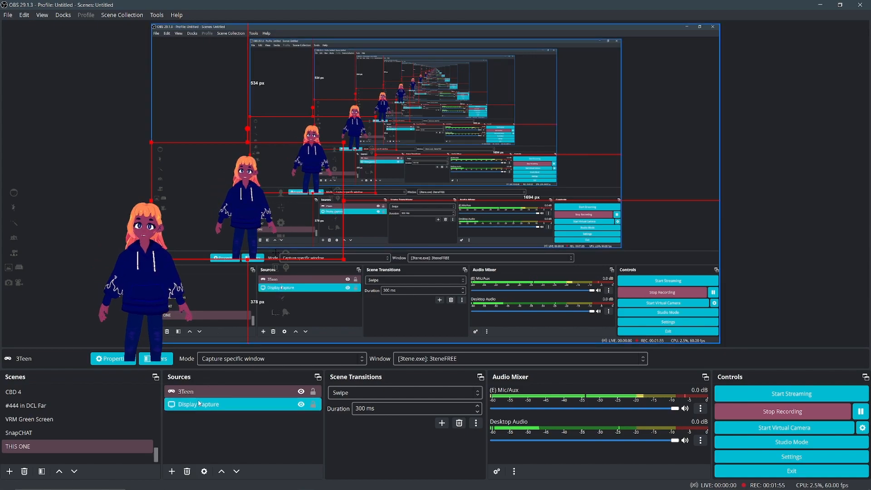
right_click(200, 393)
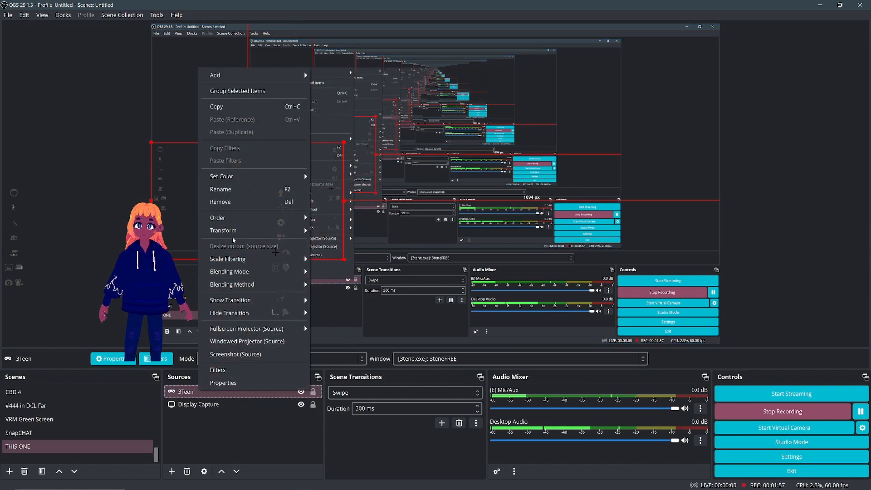
mouse_move(234, 229)
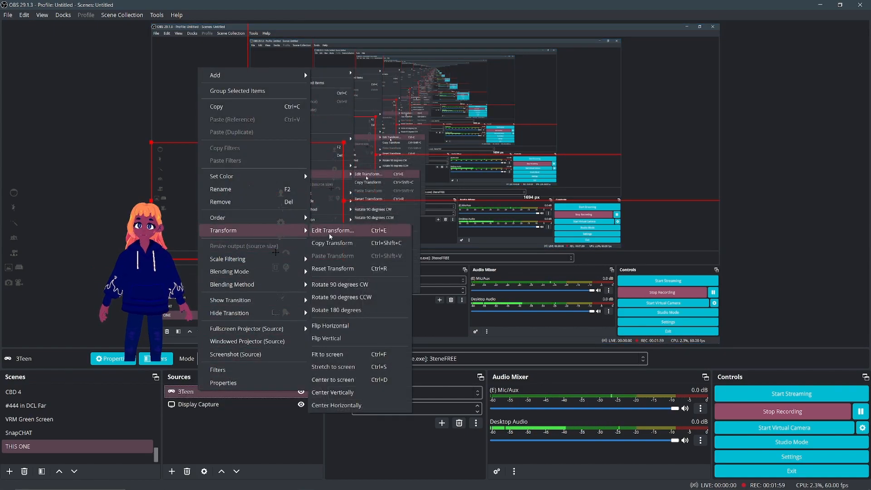
click(331, 231)
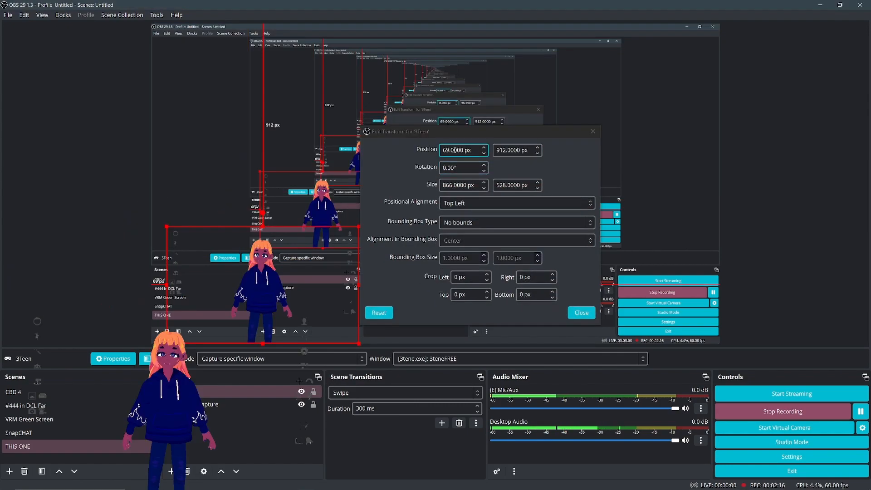
click(470, 277)
drag(458, 276, 452, 281)
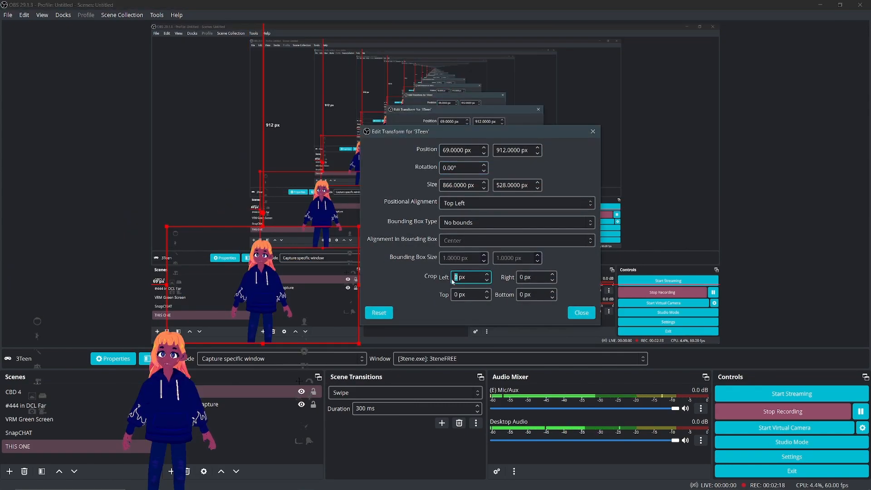
text(150)
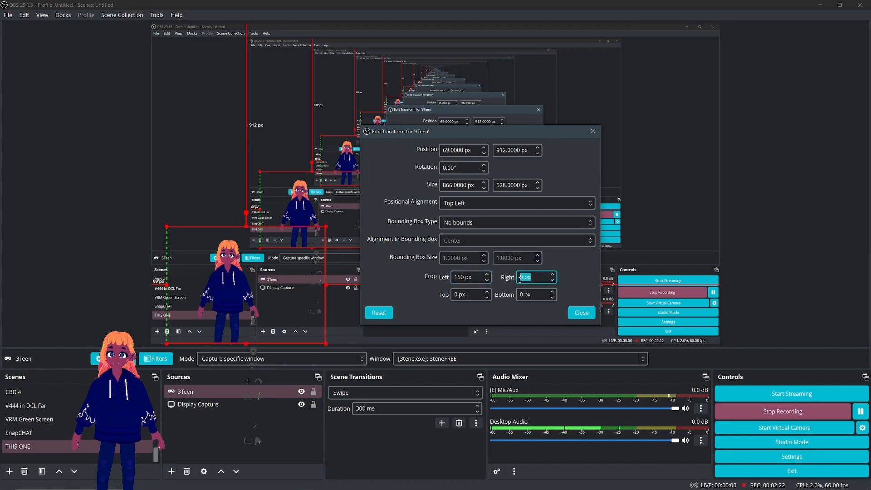
text(150)
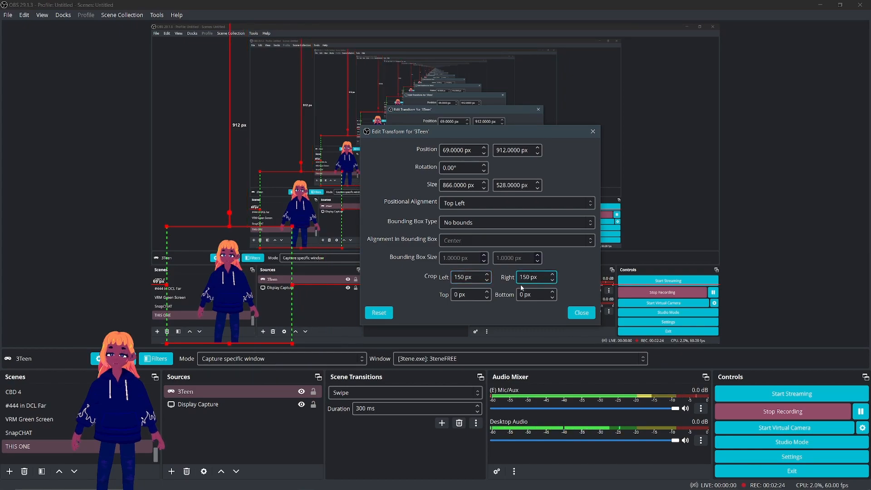
click(582, 313)
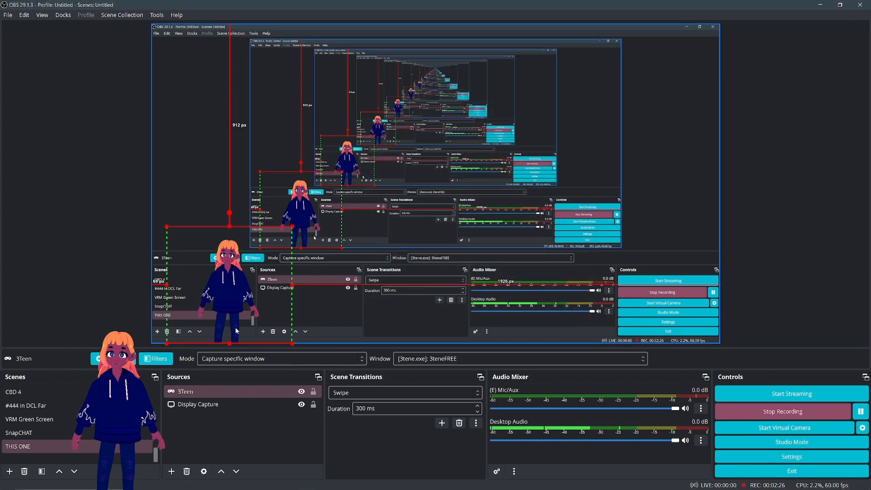
Step: Enlarge the cropped avatar source and align it with the lower-left corner of the canvas
drag(293, 228, 403, 123)
mouse_move(402, 159)
mouse_down()
mouse_move(346, 193)
mouse_move(392, 171)
mouse_up()
mouse_move(320, 247)
mouse_down()
mouse_move(601, 196)
mouse_move(775, 264)
mouse_move(329, 322)
mouse_move(326, 251)
mouse_move(305, 251)
mouse_up()
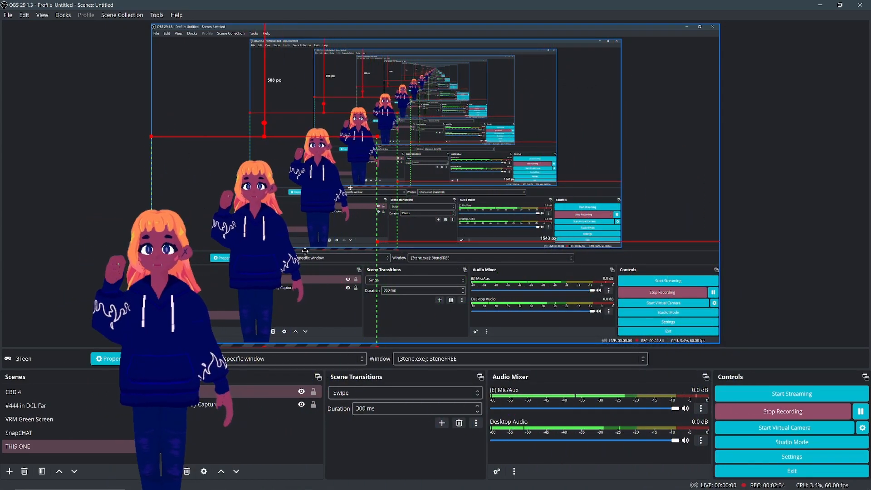
Step: Switch to 3tene, move its window clear of the captured avatar and rotate the scene camera to view the avatar at an angle
mouse_move(256, 484)
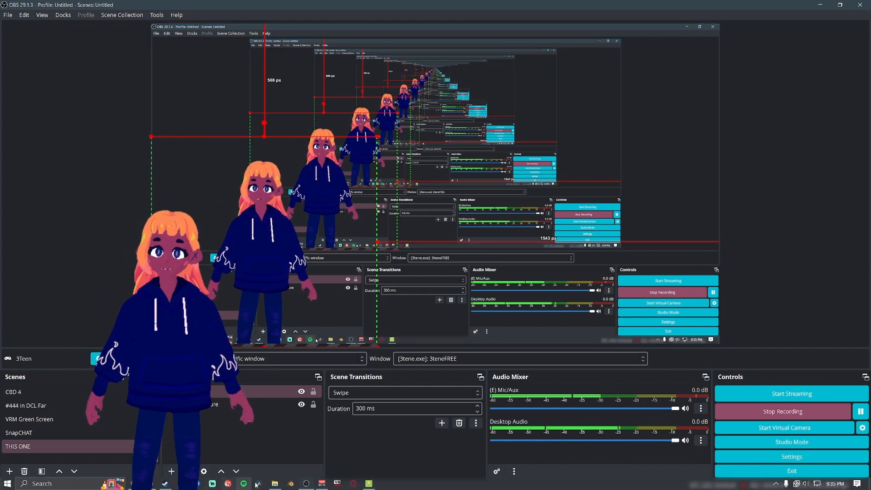
click(369, 483)
drag(416, 167, 566, 152)
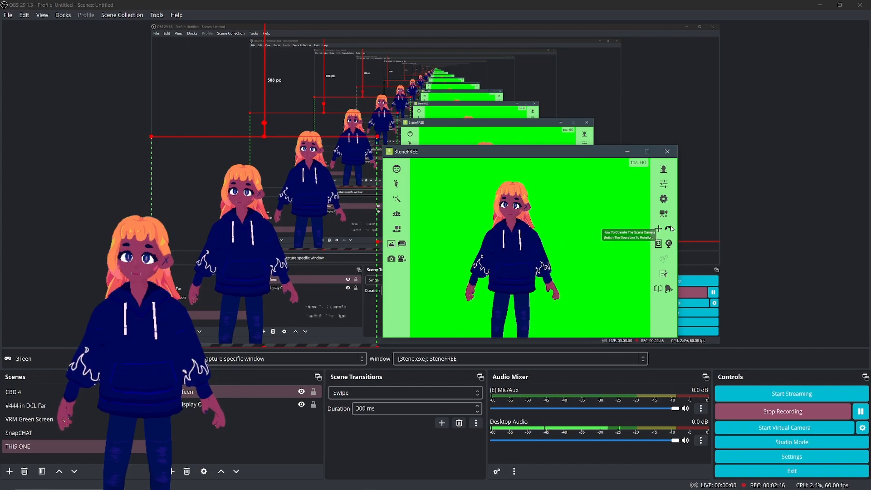
drag(606, 266, 677, 248)
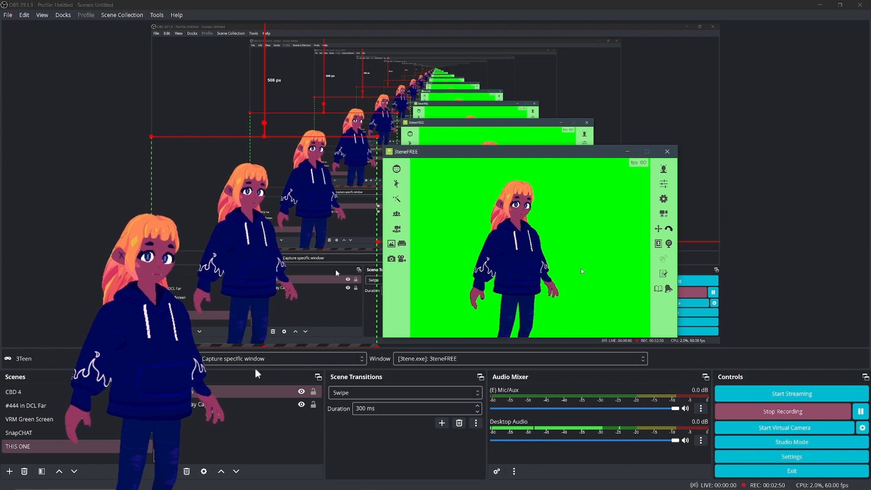